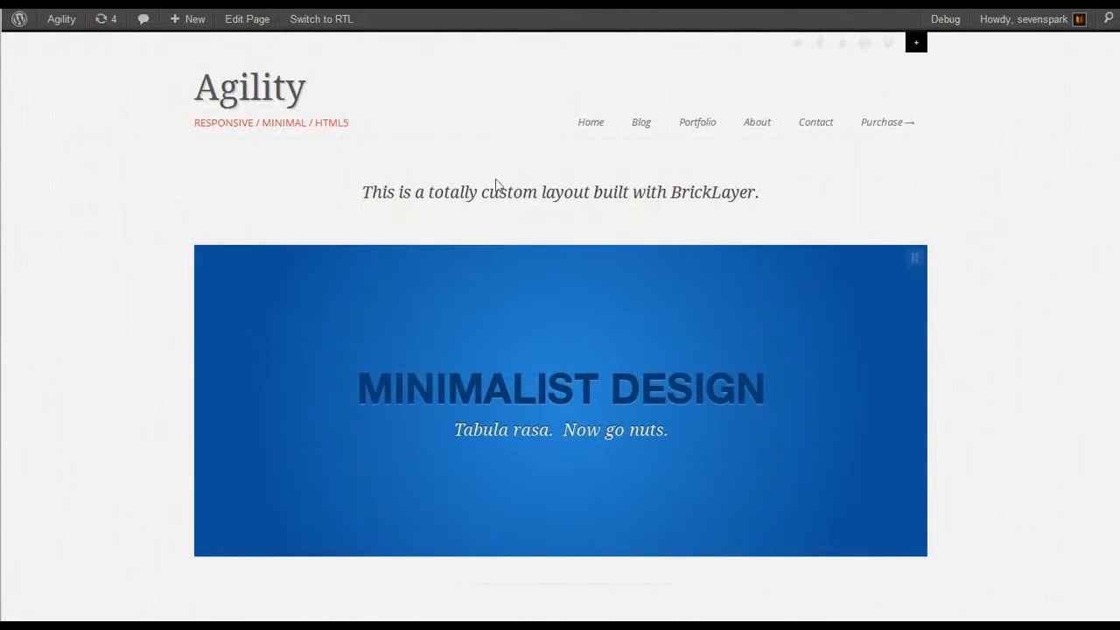
Set the Tagline brick to six columns and the Slider brick to ten columns so they share one row.
left_click_drag(335, 184, 889, 207)
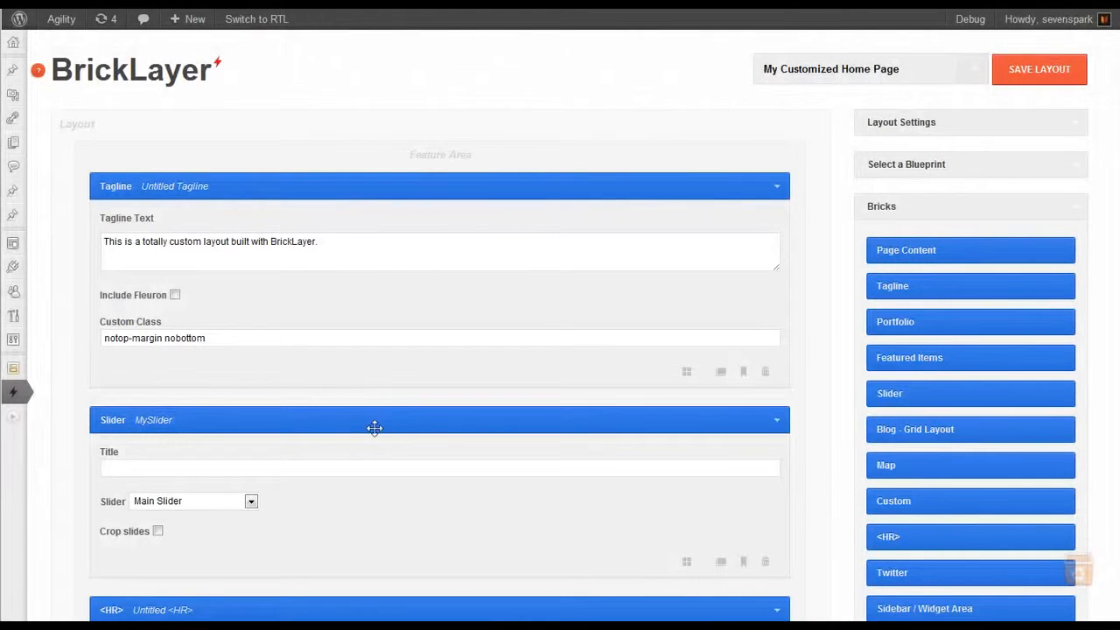
left_click(685, 376)
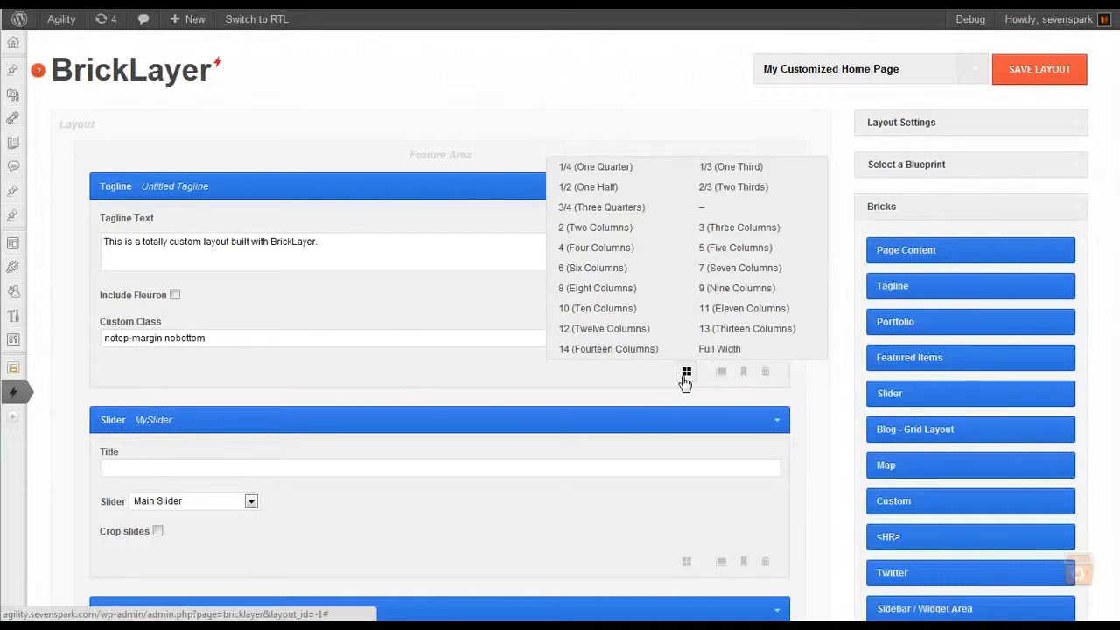
left_click(607, 278)
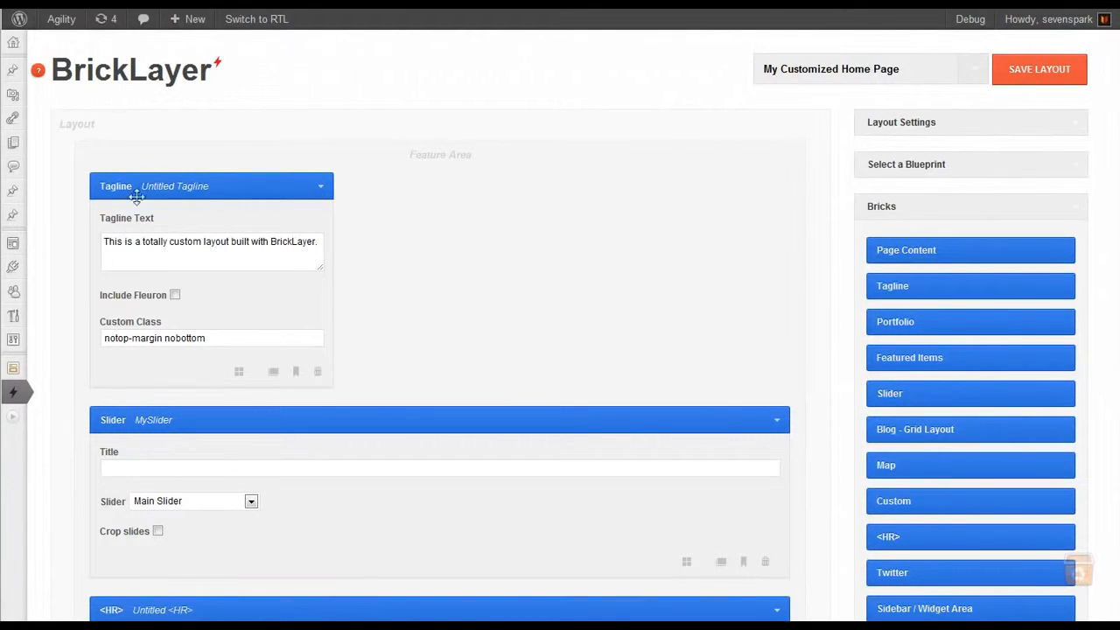
left_click(687, 562)
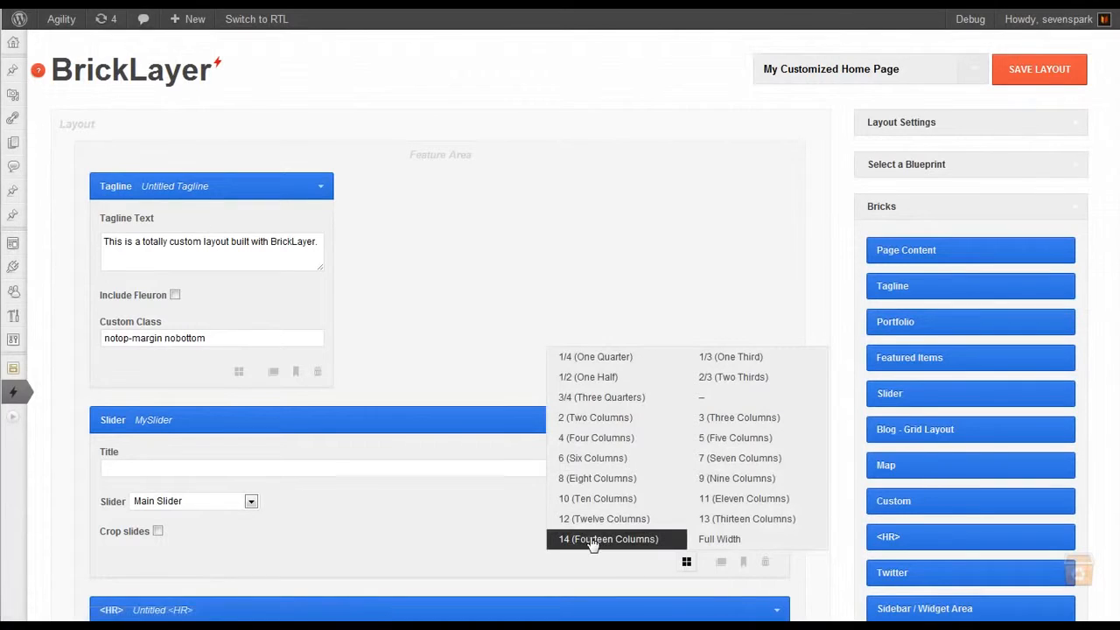
left_click(617, 499)
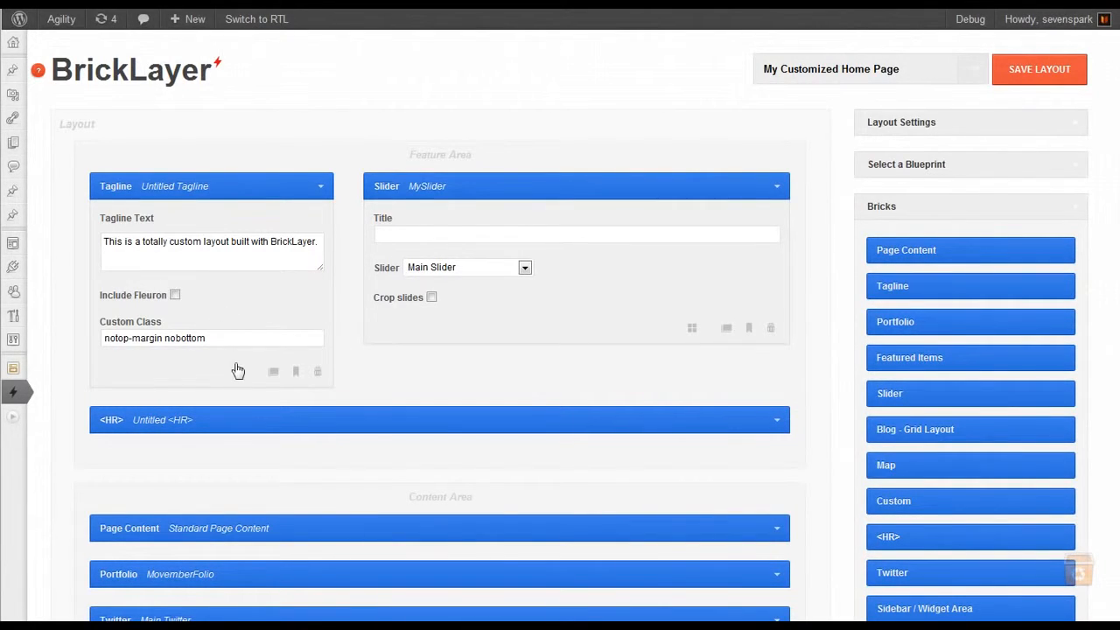
Try the blueprint with a sidebar to the right of the content, and return to the feature-and-content blueprint without a sidebar.
mouse_move(583, 155)
scroll(619, 459, "down", 3)
scroll(800, 379, "up", 3)
left_click(933, 175)
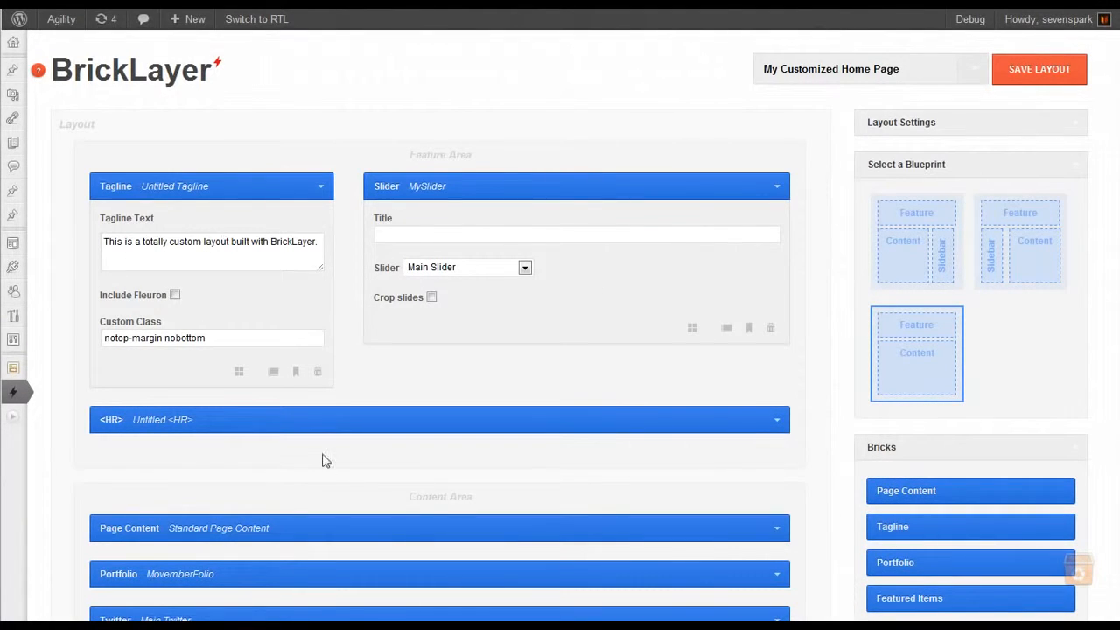
left_click(919, 251)
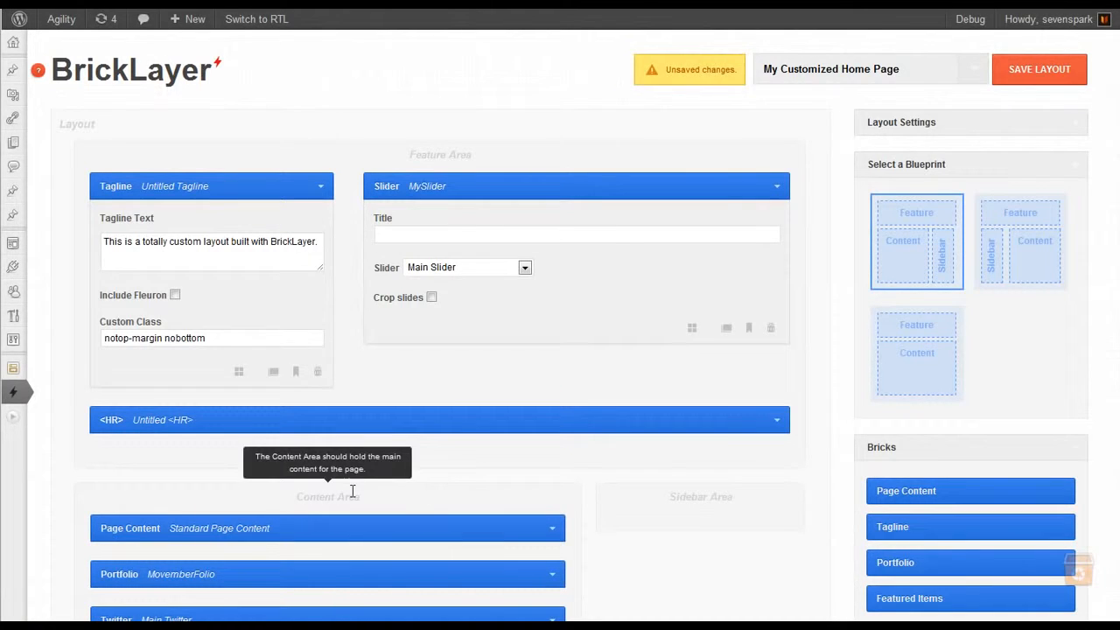
scroll(353, 493, "down", 3)
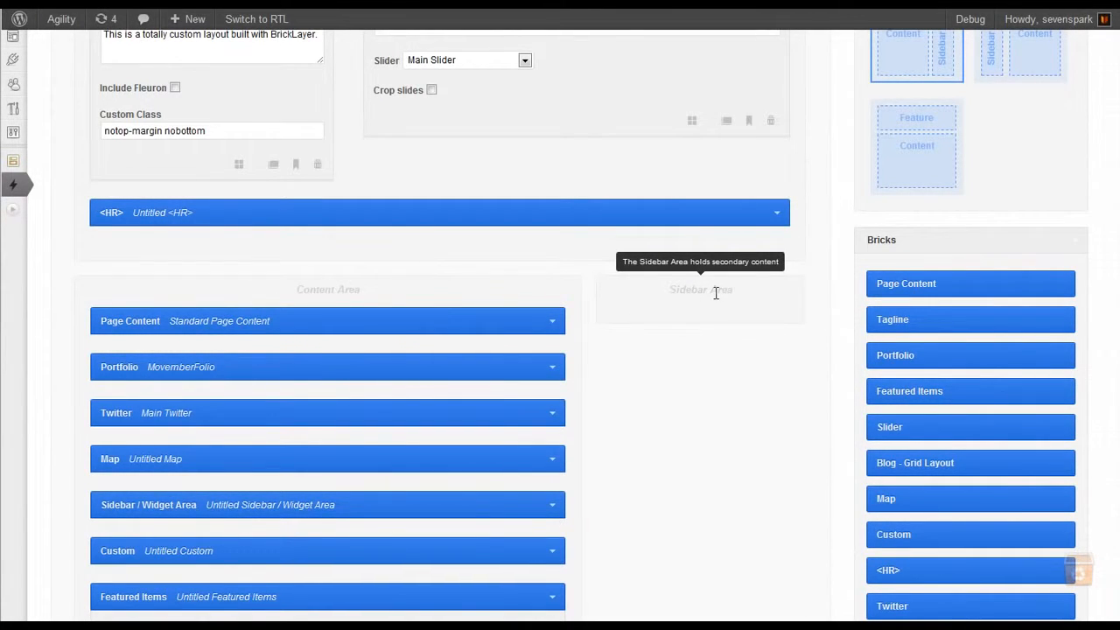
scroll(595, 455, "up", 2)
scroll(600, 438, "down", 2)
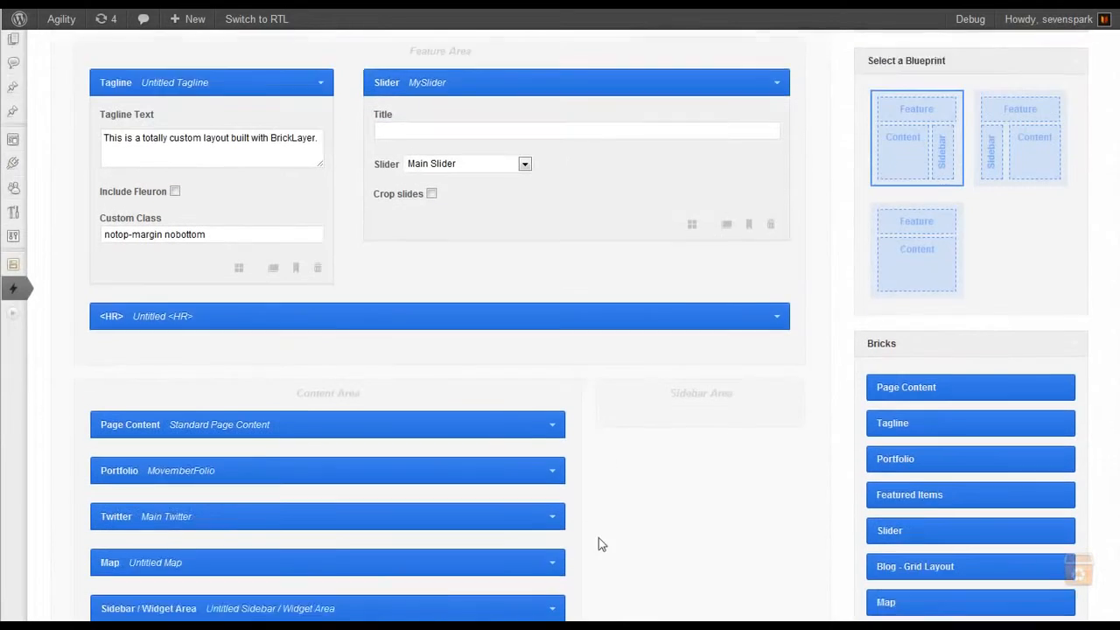
scroll(589, 477, "up", 2)
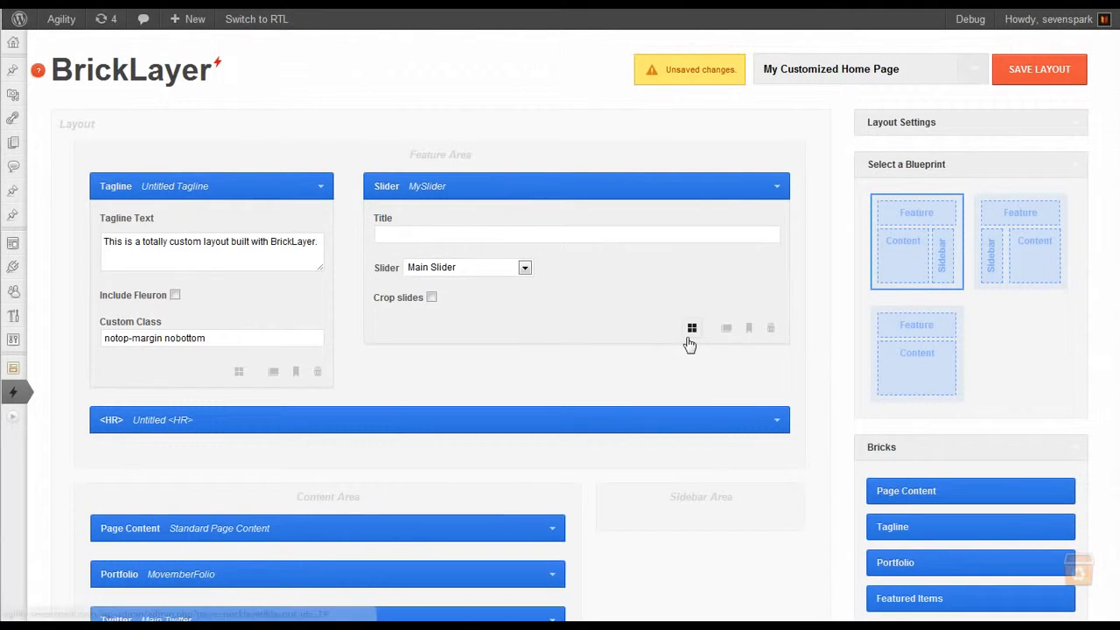
left_click(912, 348)
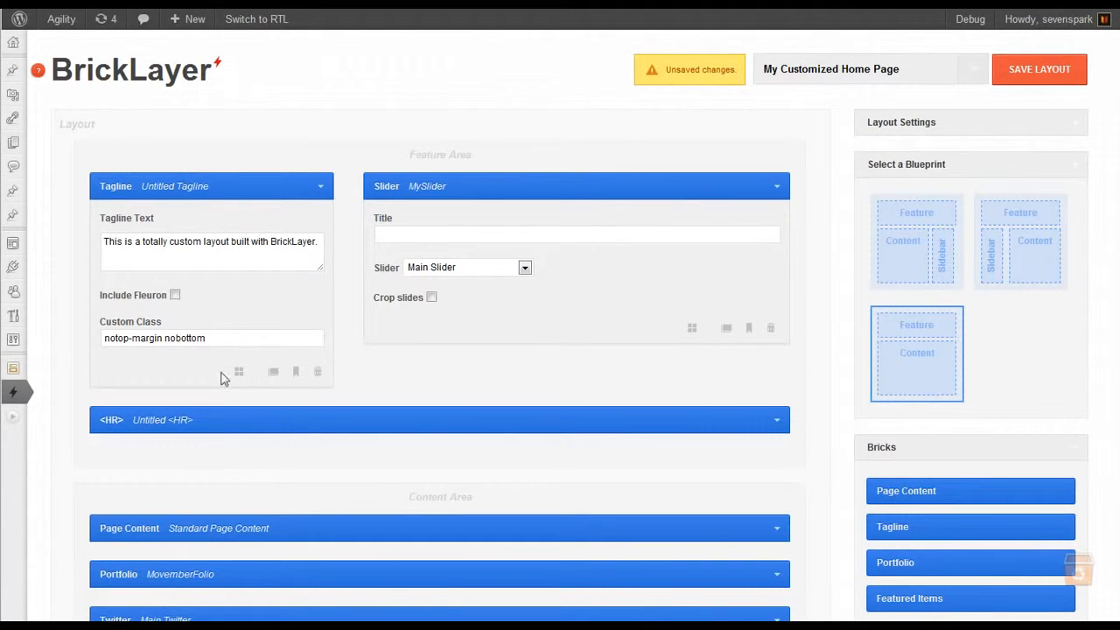
Save the layout and reload the site's home page to check the tagline and slider arrangement.
left_click(1030, 79)
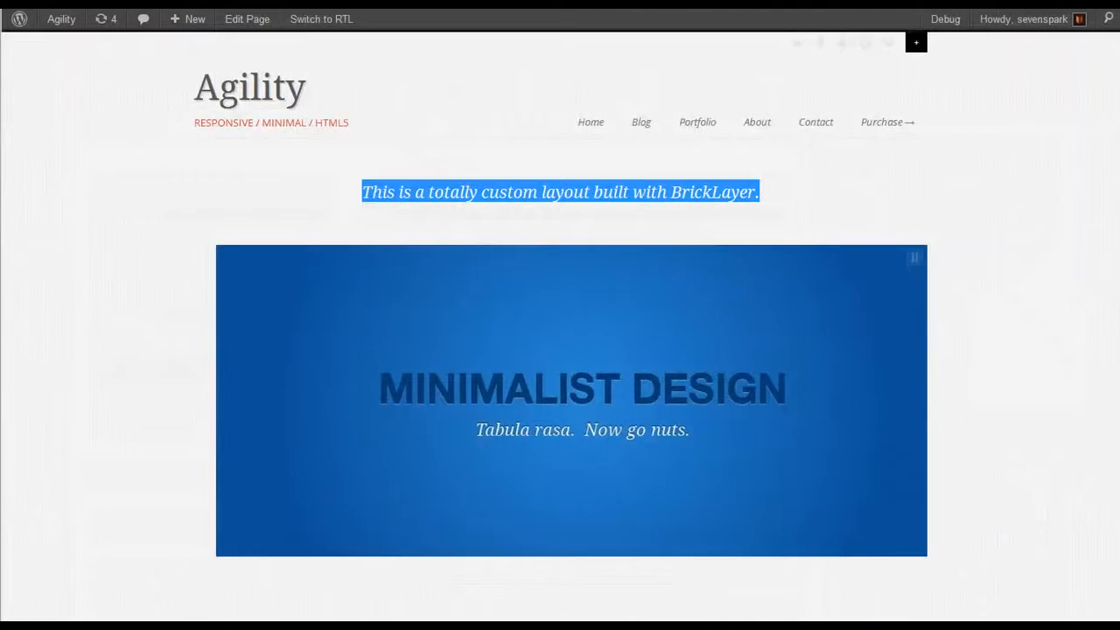
key("F5")
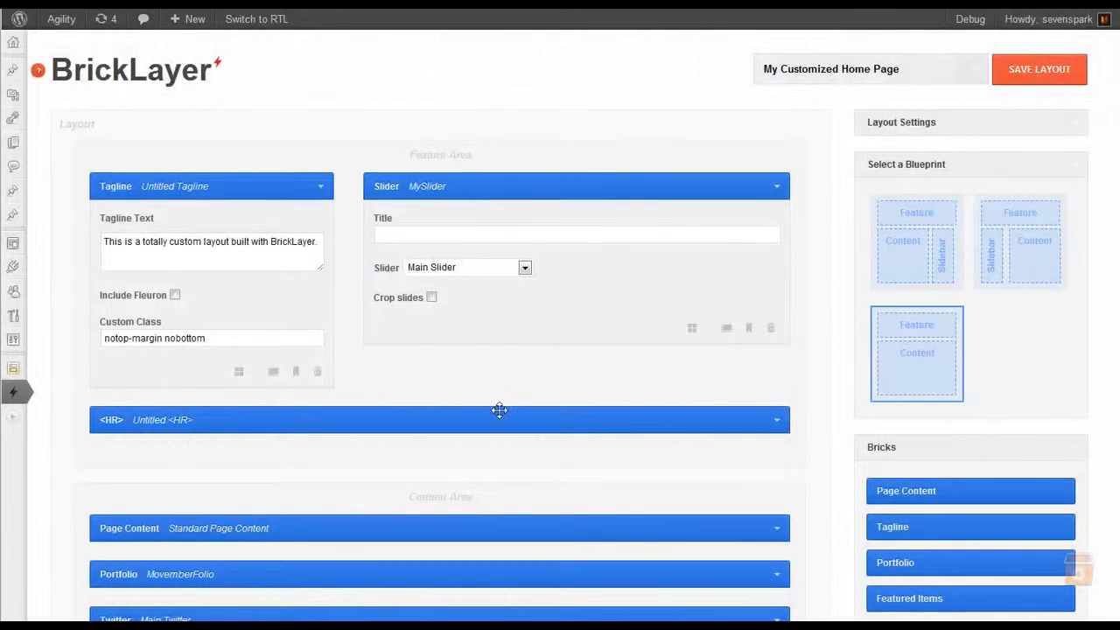
Expand the Twitter brick in the Content Area and set its width to twelve columns.
scroll(490, 403, "down", 3)
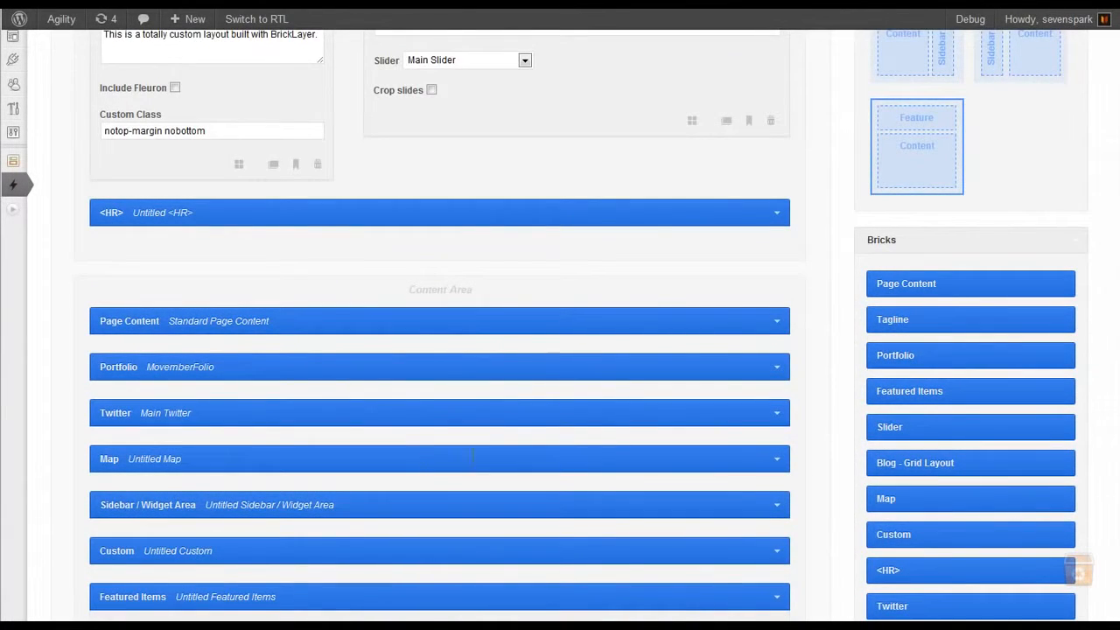
left_click(777, 416)
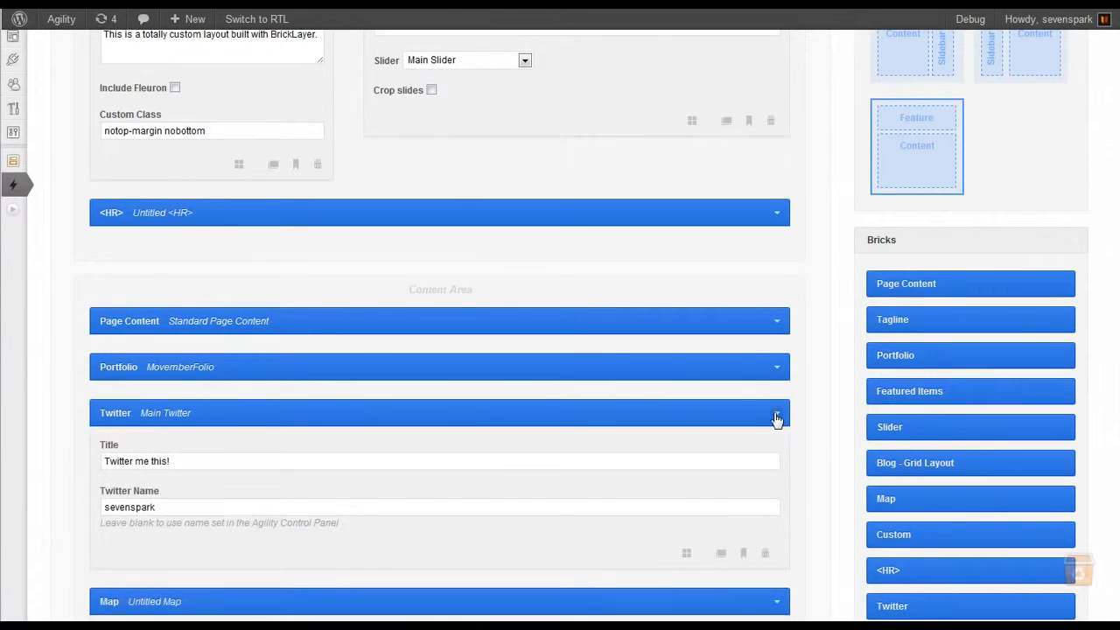
left_click(687, 553)
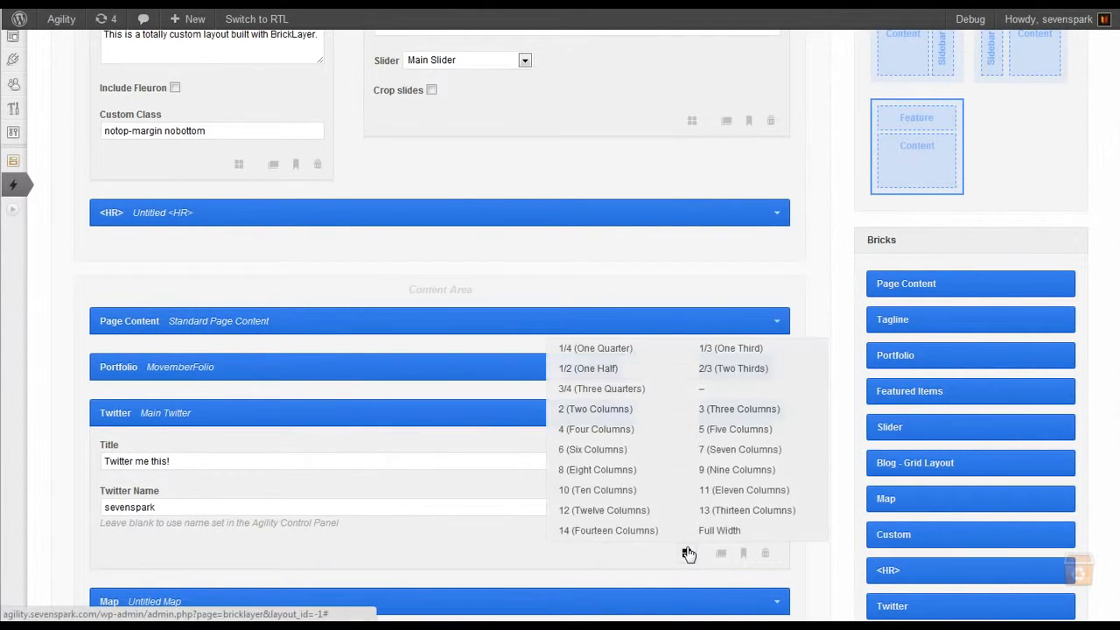
left_click(617, 510)
Expand the Map brick below the Twitter brick and set its width to four columns.
scroll(615, 525, "down", 3)
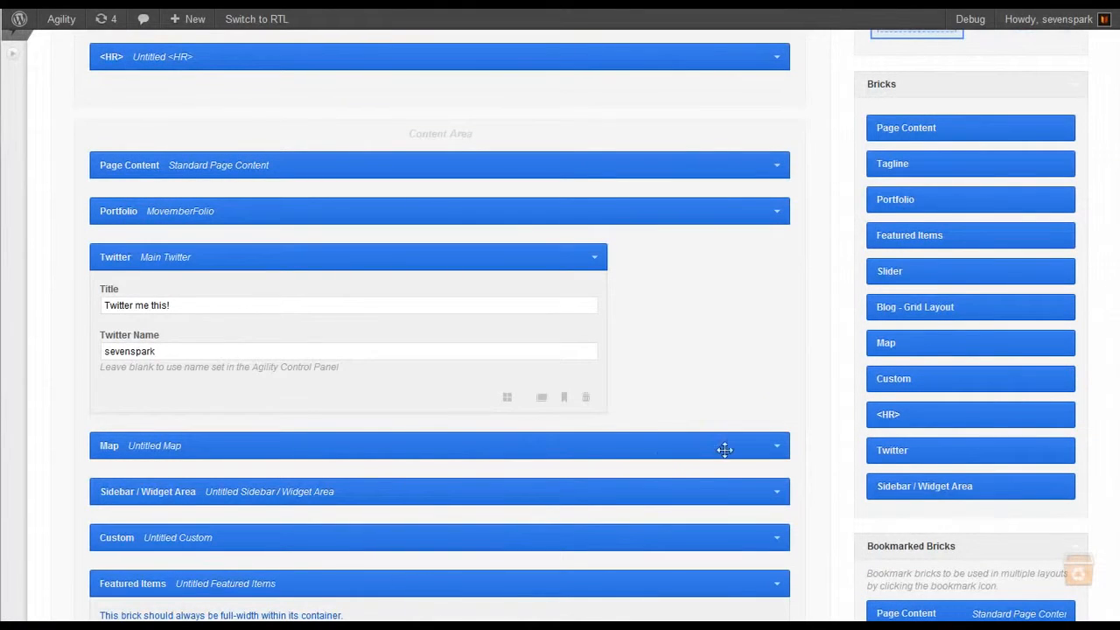
left_click(777, 448)
scroll(254, 512, "down", 9)
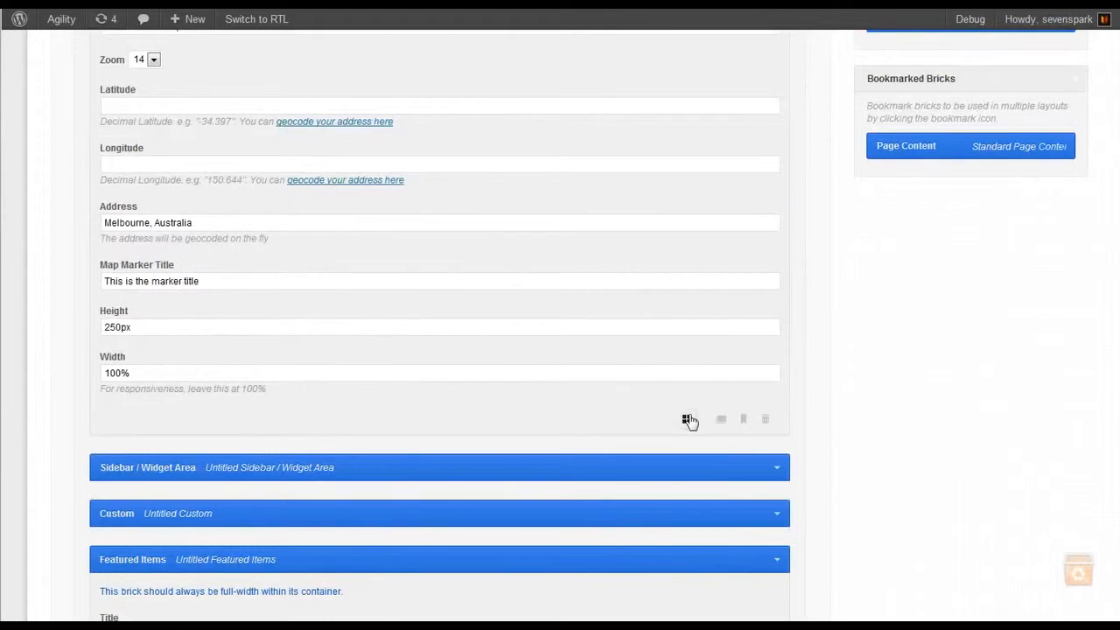
left_click(687, 419)
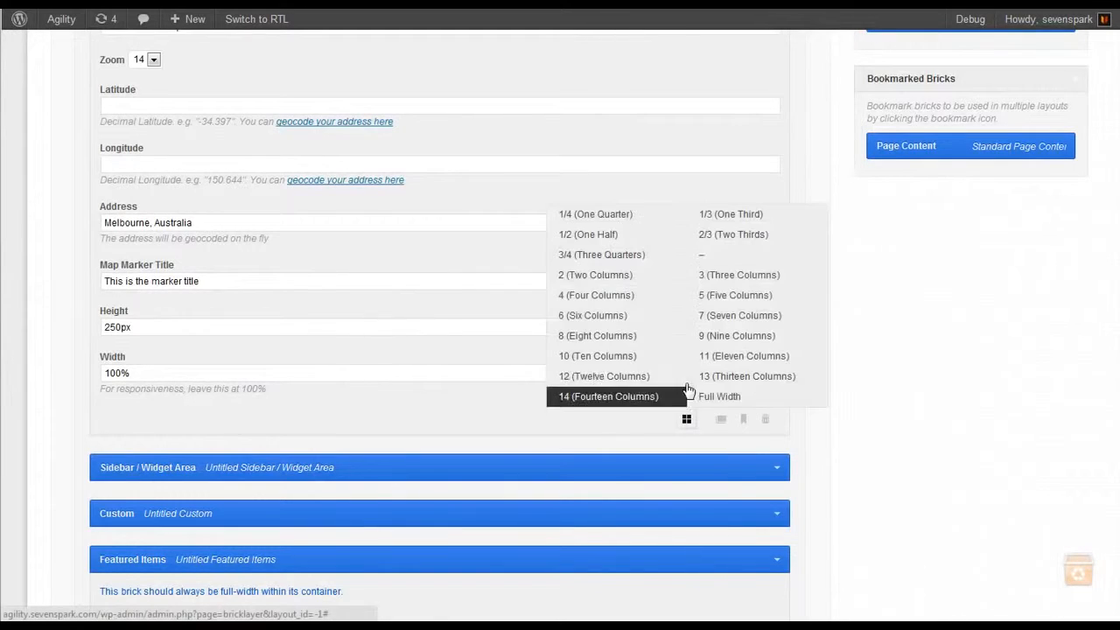
left_click(599, 295)
scroll(536, 377, "up", 4)
scroll(536, 377, "up", 1)
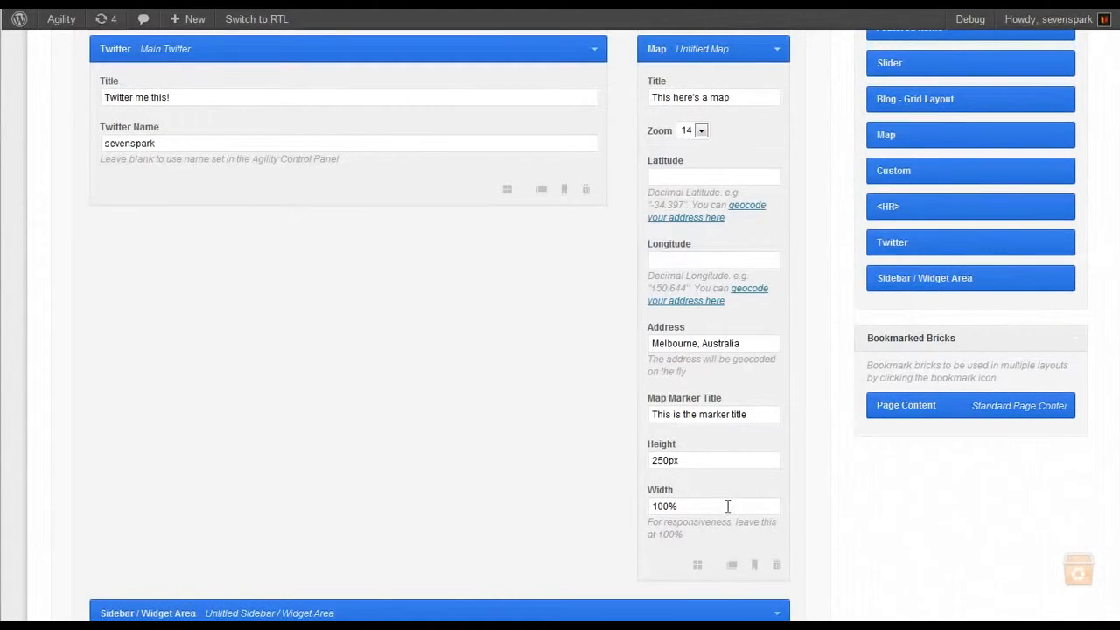
Try the Map brick at eight columns and at two columns wide, and return it to four columns.
left_click(697, 564)
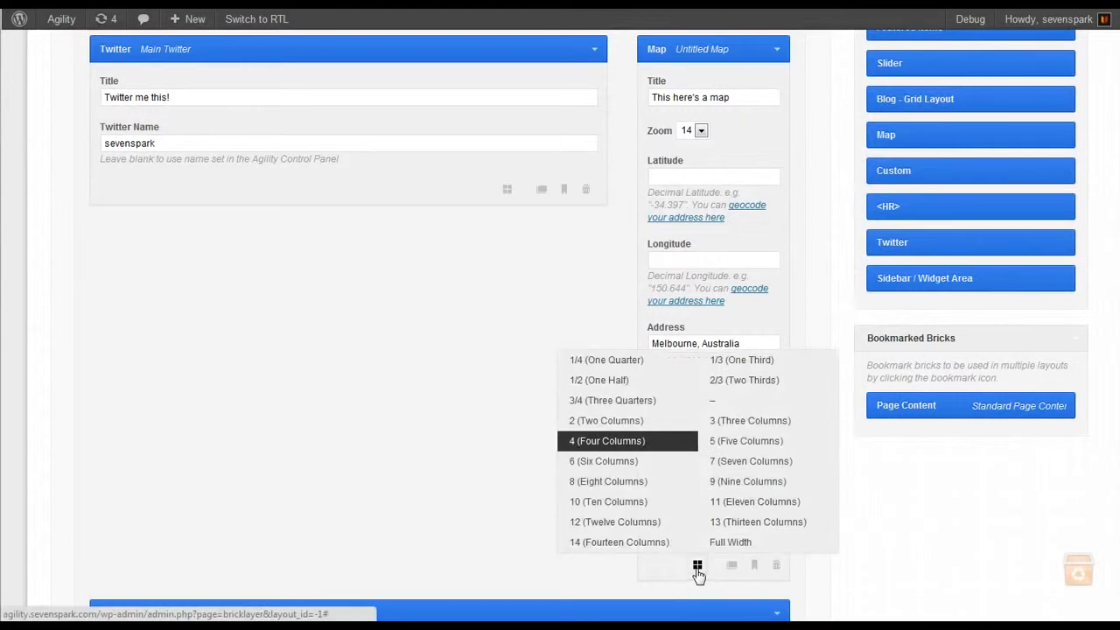
left_click(590, 483)
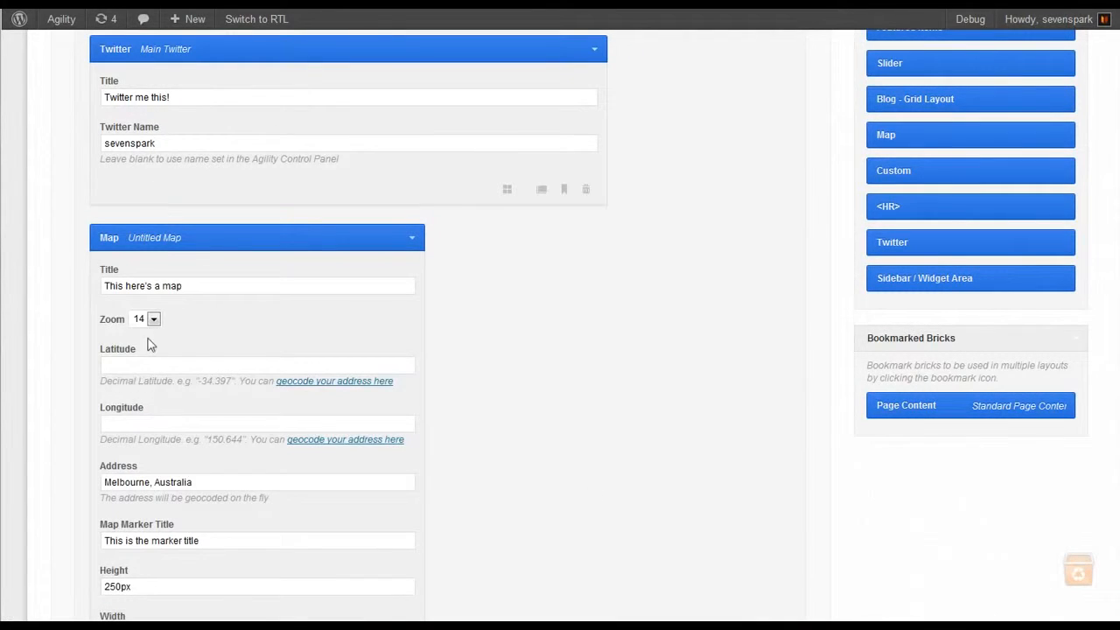
scroll(330, 494, "down", 3)
left_click(329, 523)
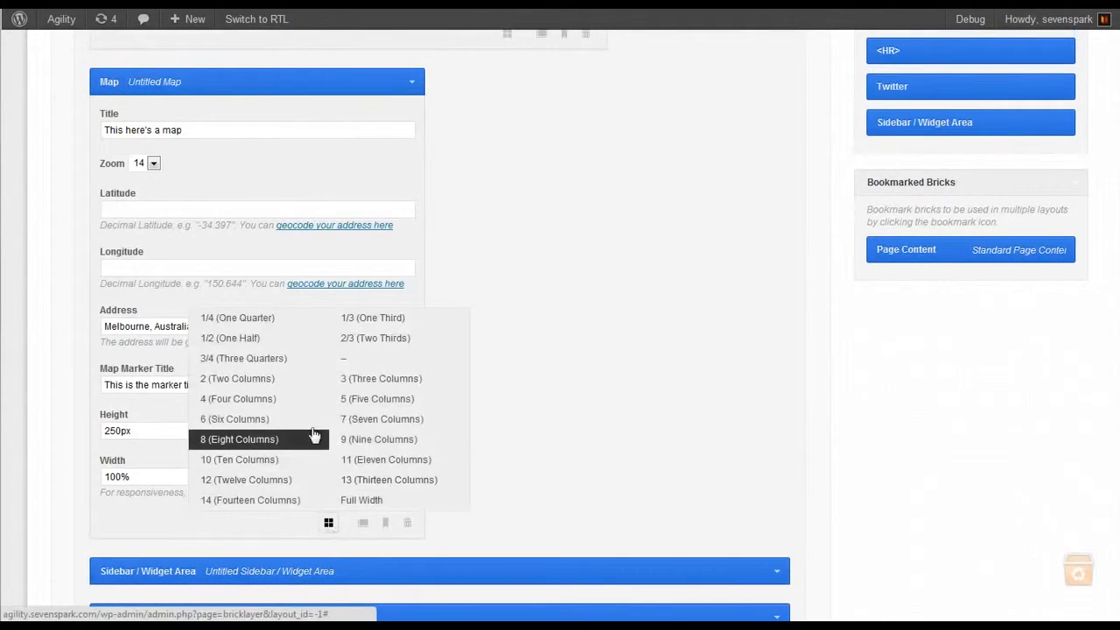
left_click(244, 379)
scroll(520, 430, "up", 6)
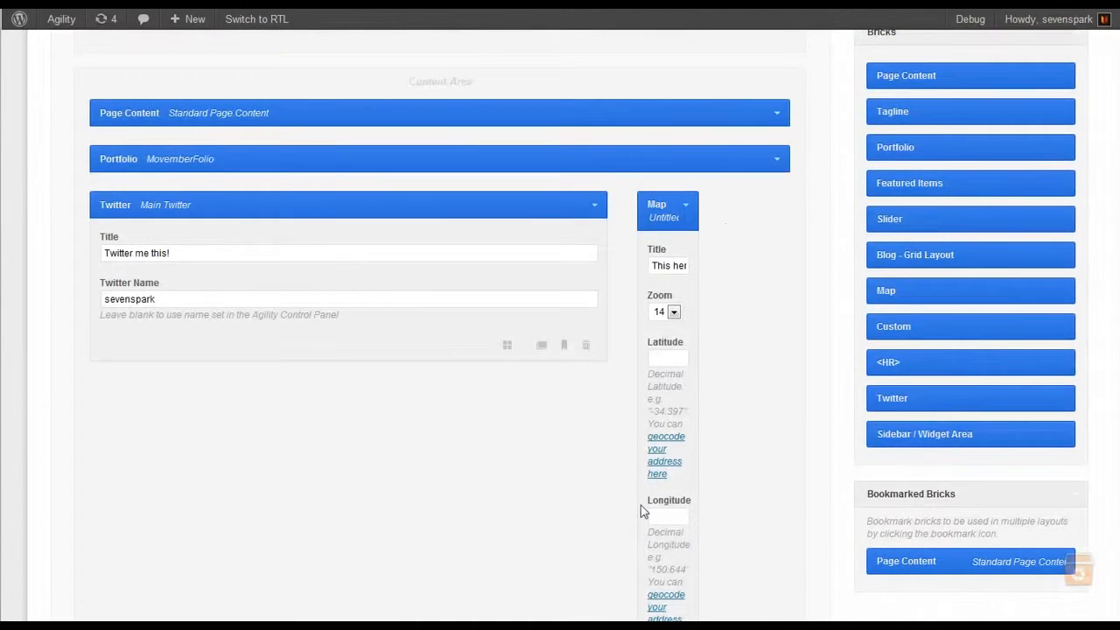
scroll(640, 512, "down", 10)
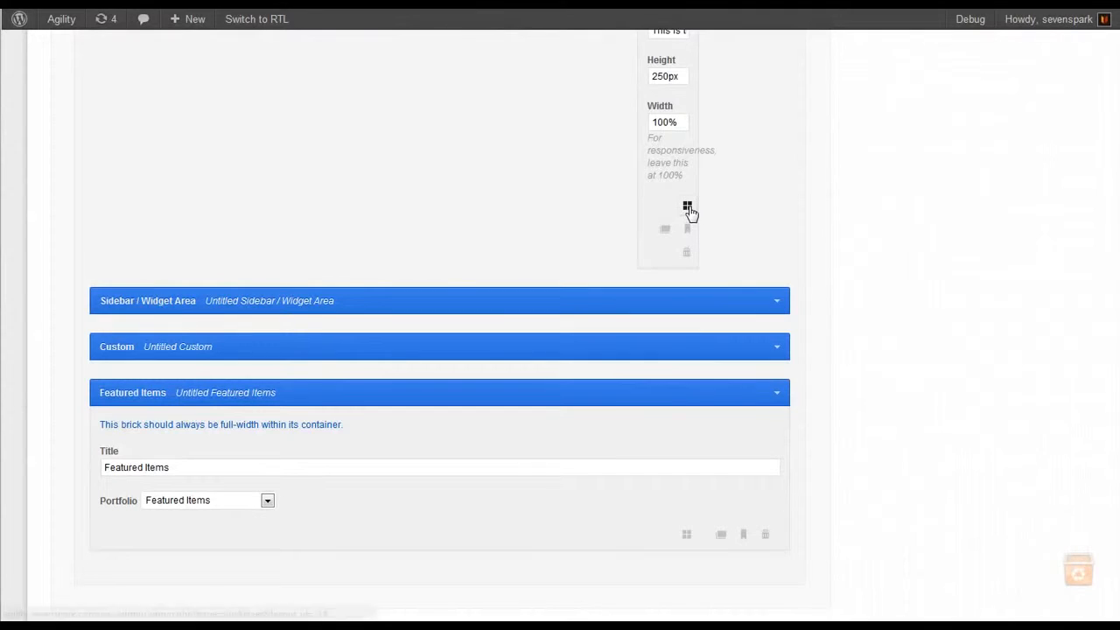
left_click(688, 209)
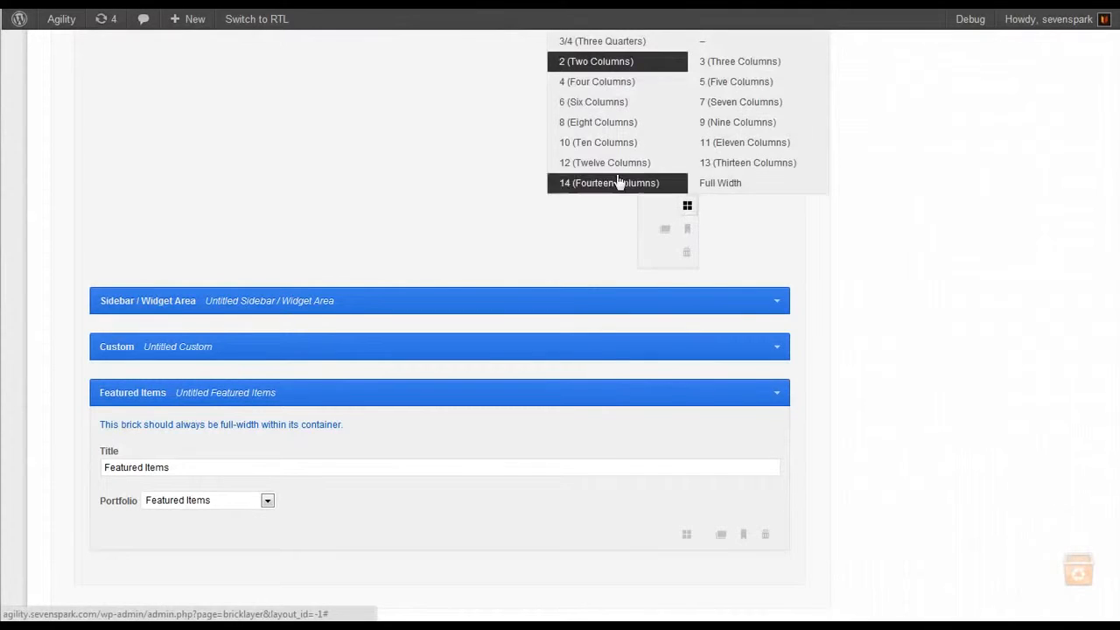
left_click(592, 81)
scroll(493, 225, "up", 8)
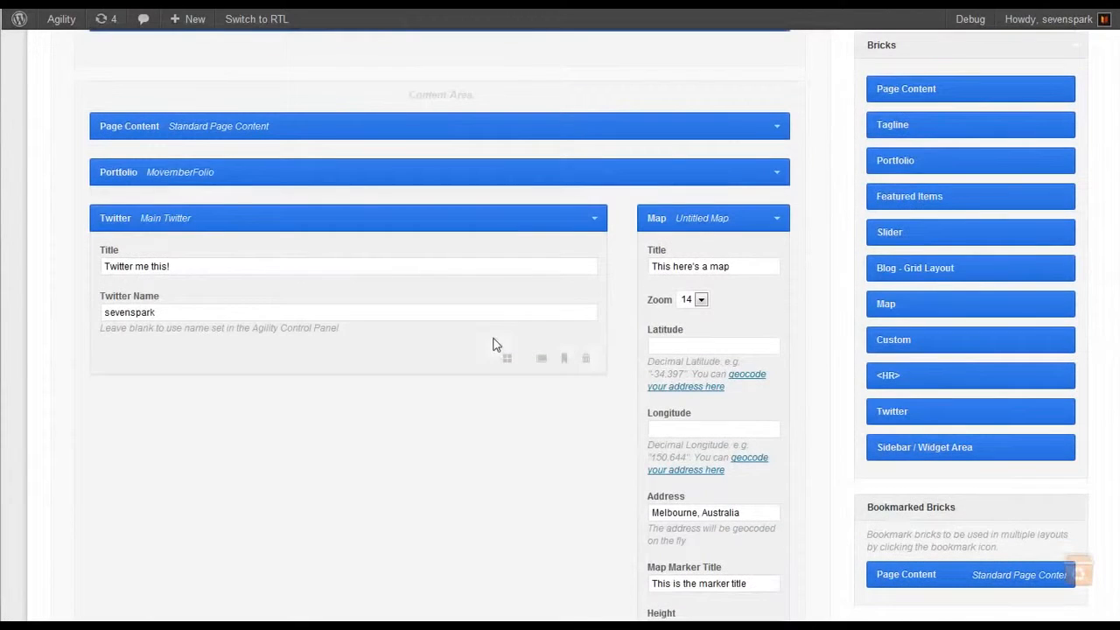
Save the layout and check the placement of the Twitter feed and map on the reloaded home page.
scroll(691, 473, "up", 6)
left_click(1031, 77)
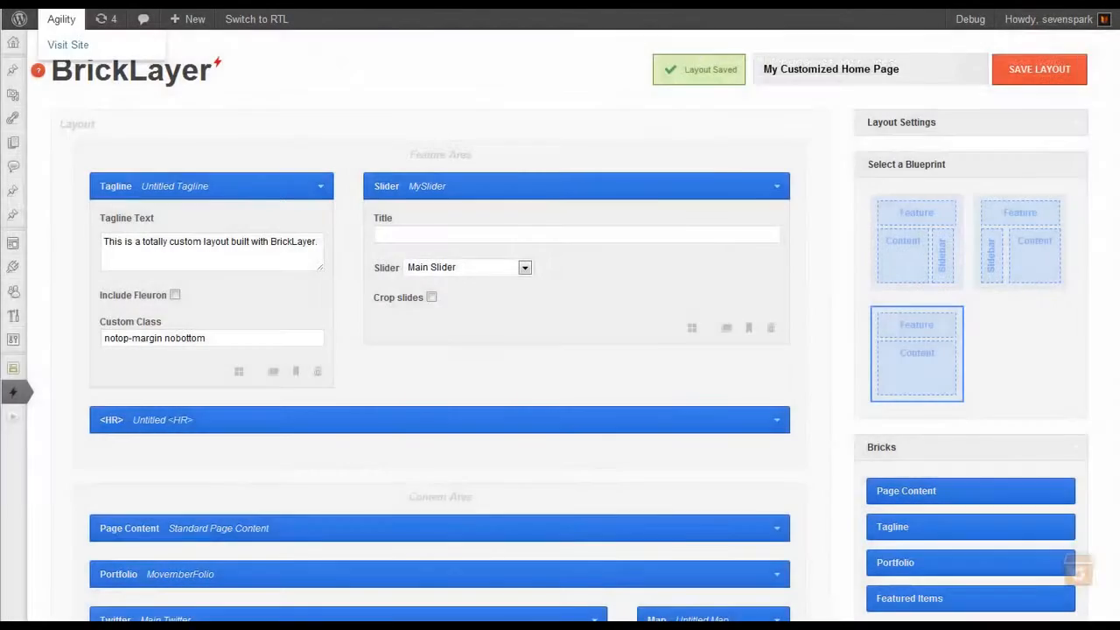
left_click(45, 42)
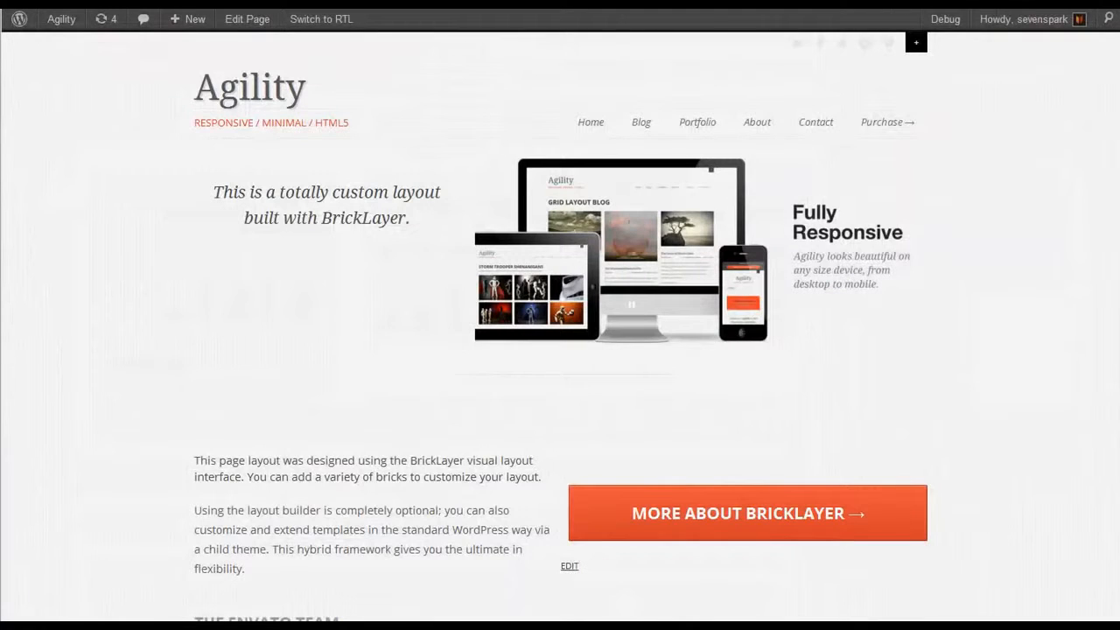
mouse_move(62, 19)
left_click(66, 106)
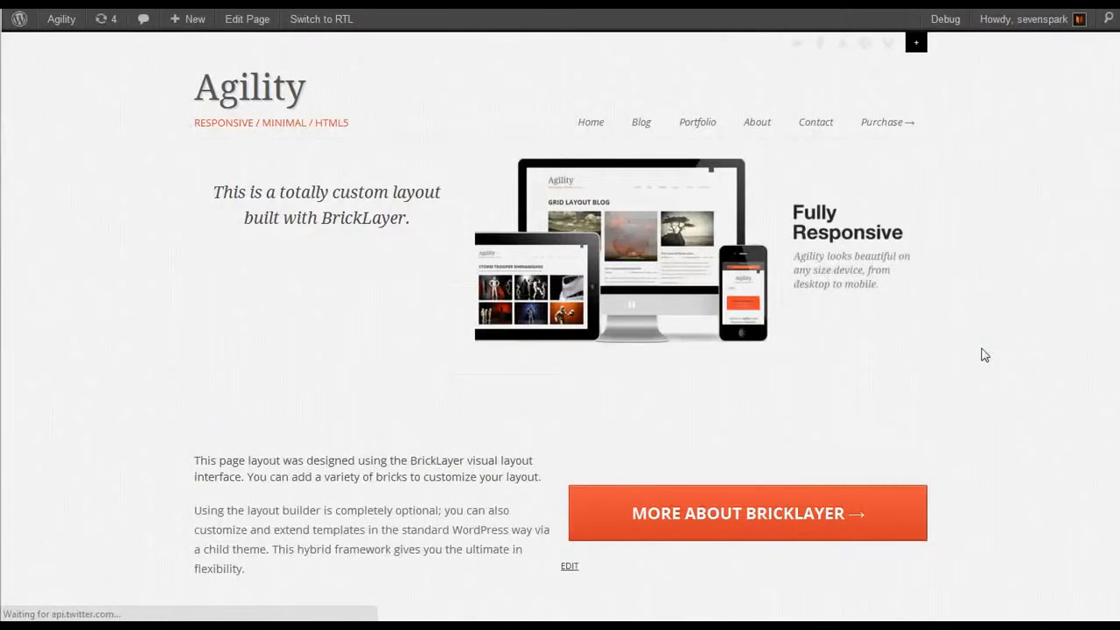
scroll(984, 354, "down", 10)
scroll(985, 355, "down", 3)
scroll(654, 315, "down", 1)
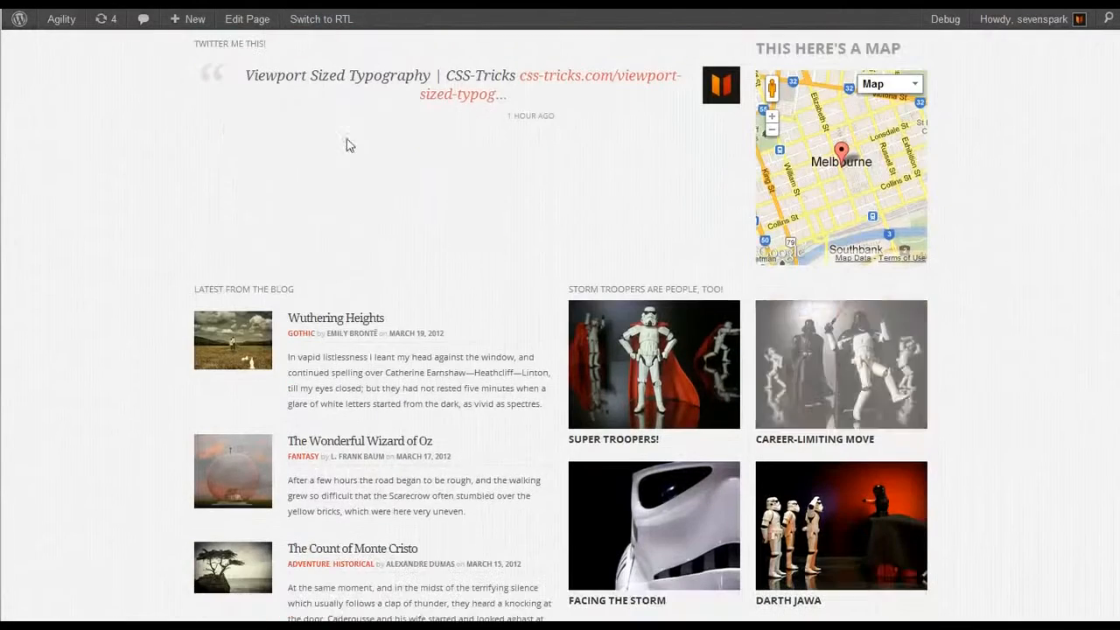
scroll(615, 245, "up", 3)
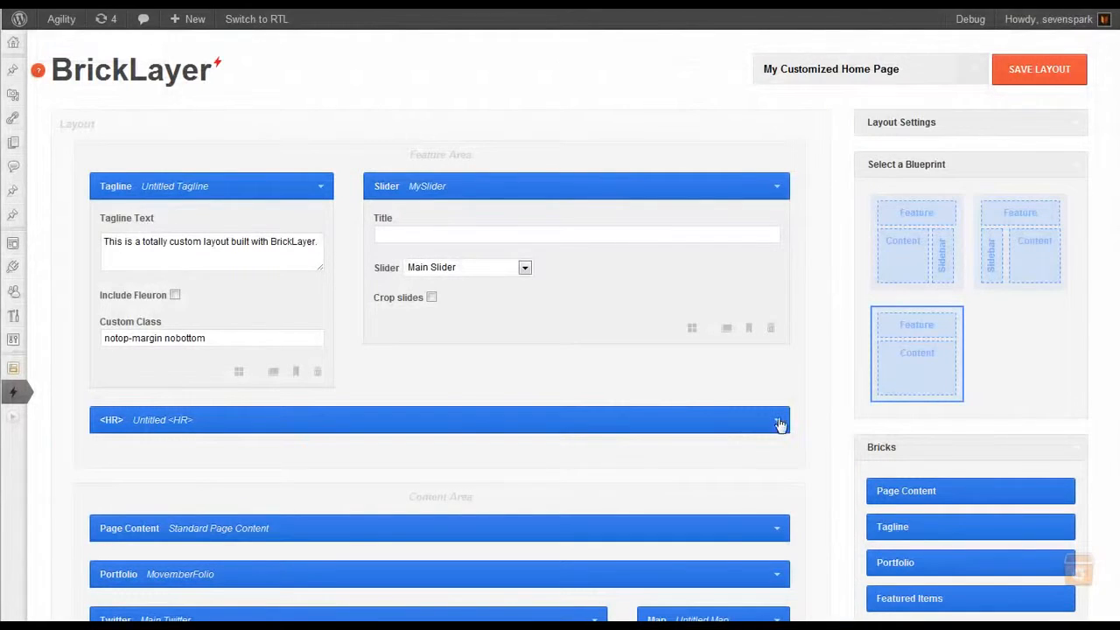
scroll(835, 459, "down", 3)
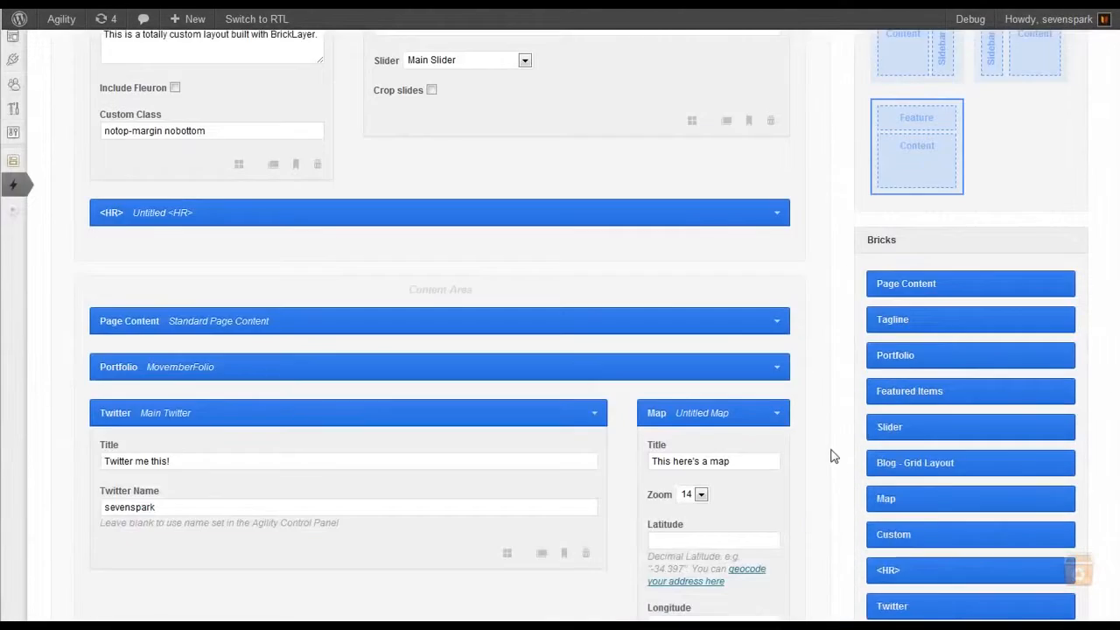
scroll(598, 617, "up", 2)
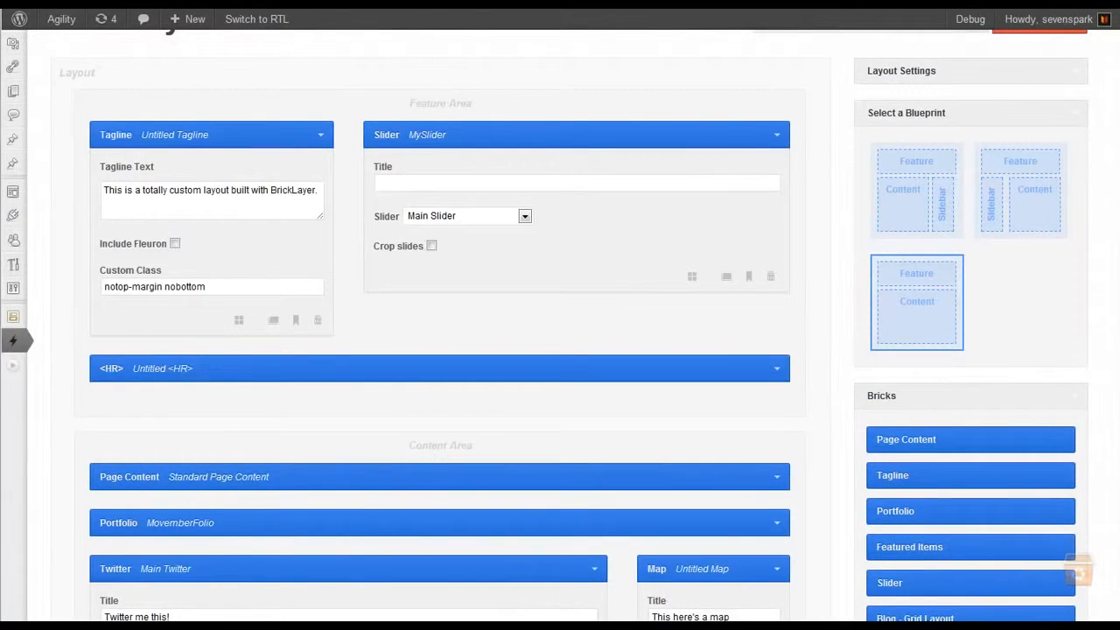
scroll(448, 510, "up", 1)
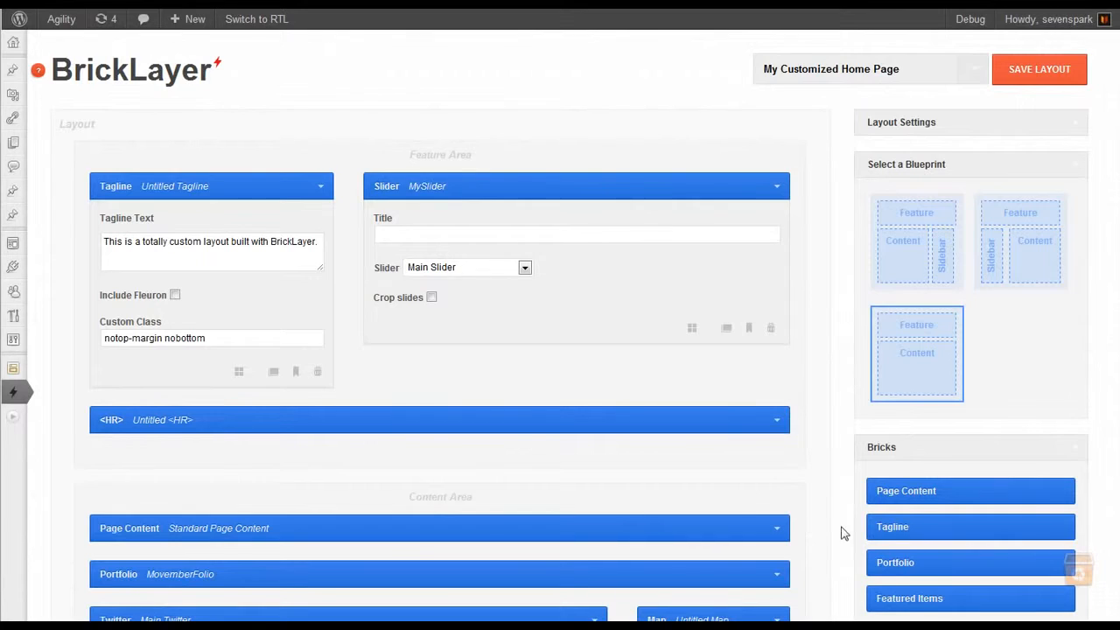
Expand the Portfolio brick in the Content Area and set its width to eight columns.
scroll(844, 532, "down", 2)
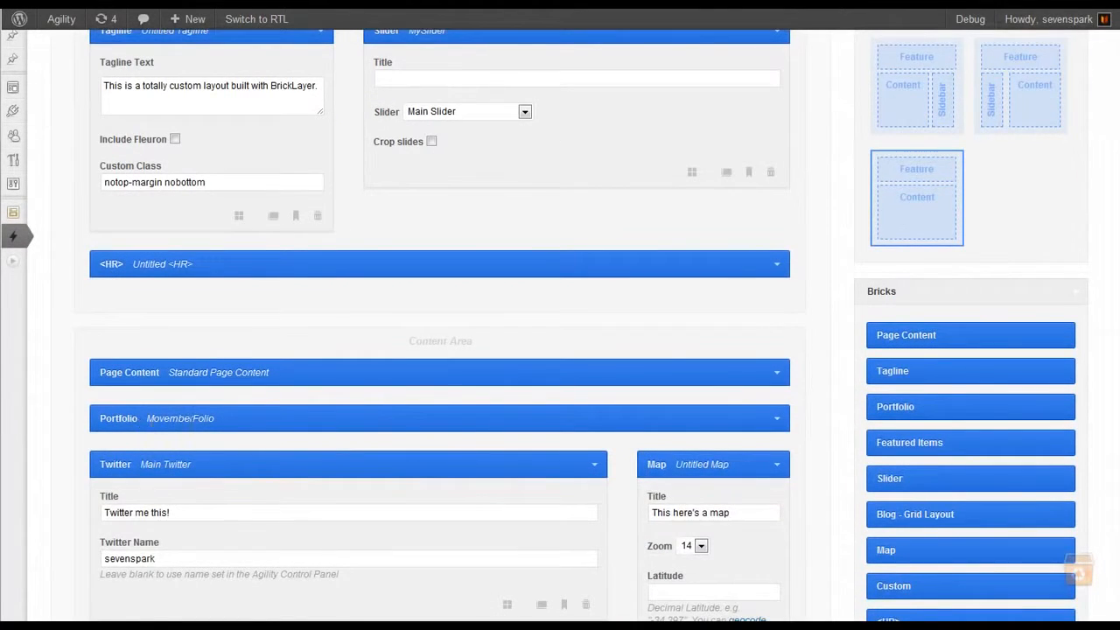
scroll(101, 413, "down", 1)
scroll(62, 435, "down", 4)
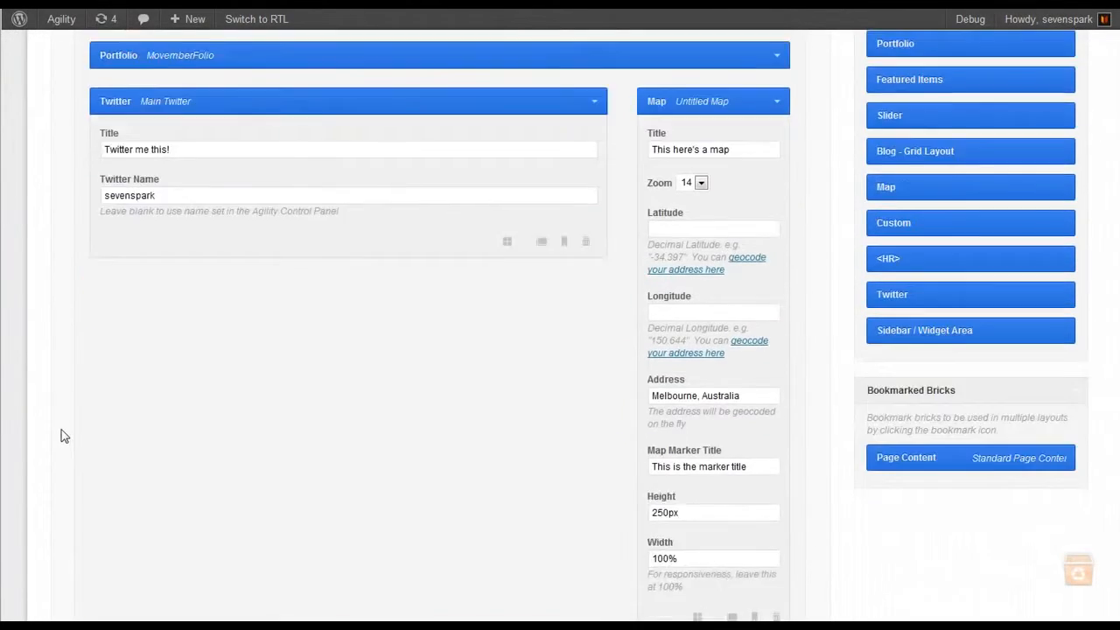
scroll(62, 434, "down", 5)
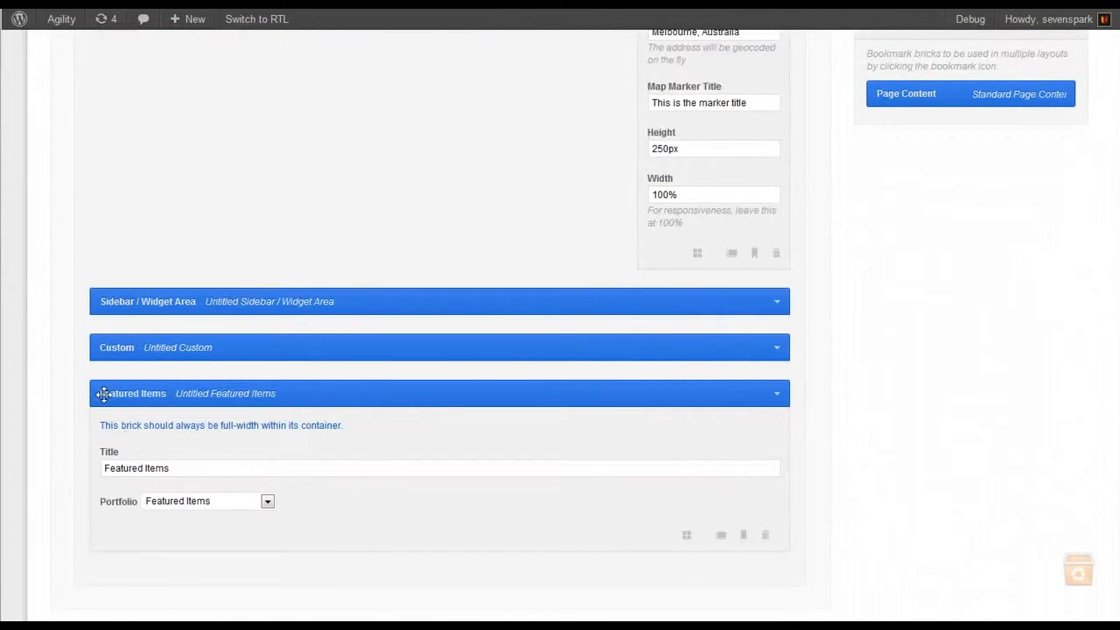
scroll(75, 400, "up", 8)
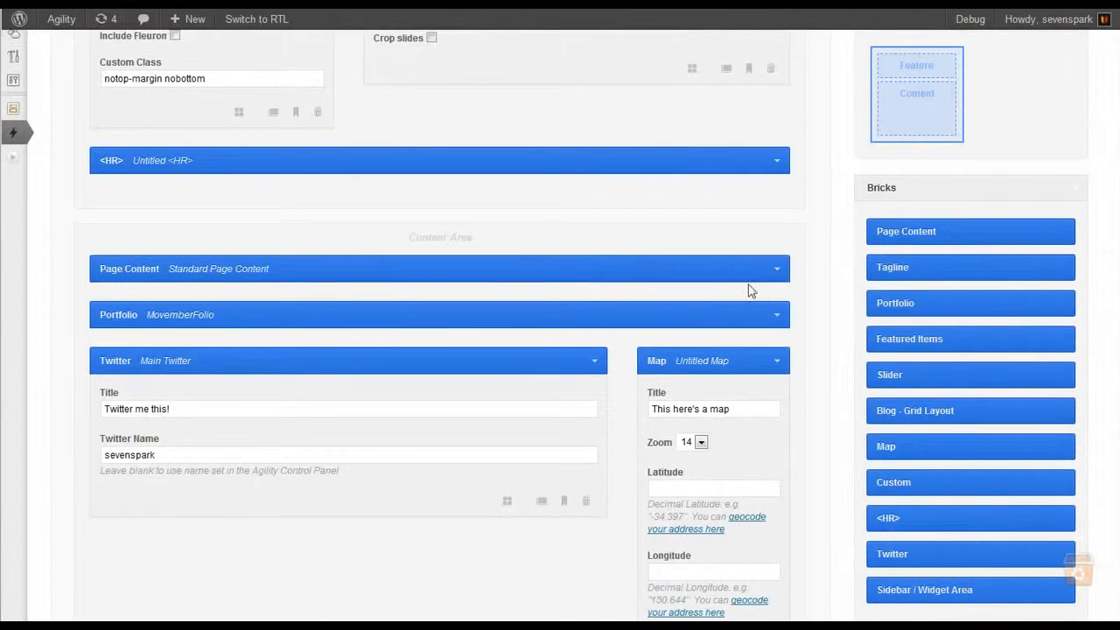
left_click(776, 315)
scroll(502, 453, "down", 5)
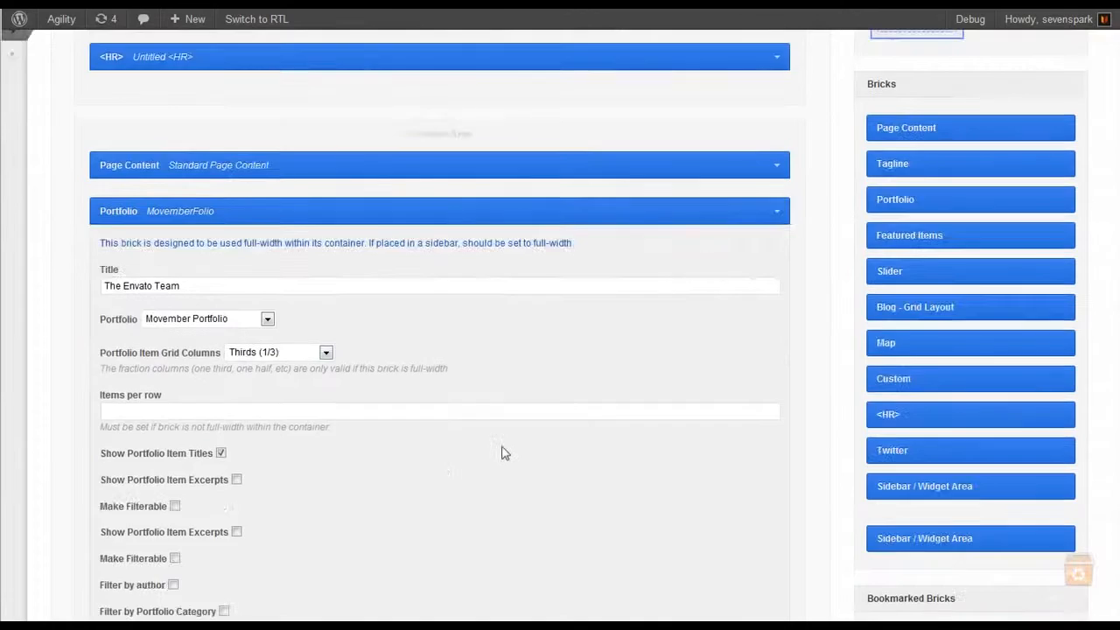
scroll(512, 453, "up", 3)
scroll(534, 461, "down", 1)
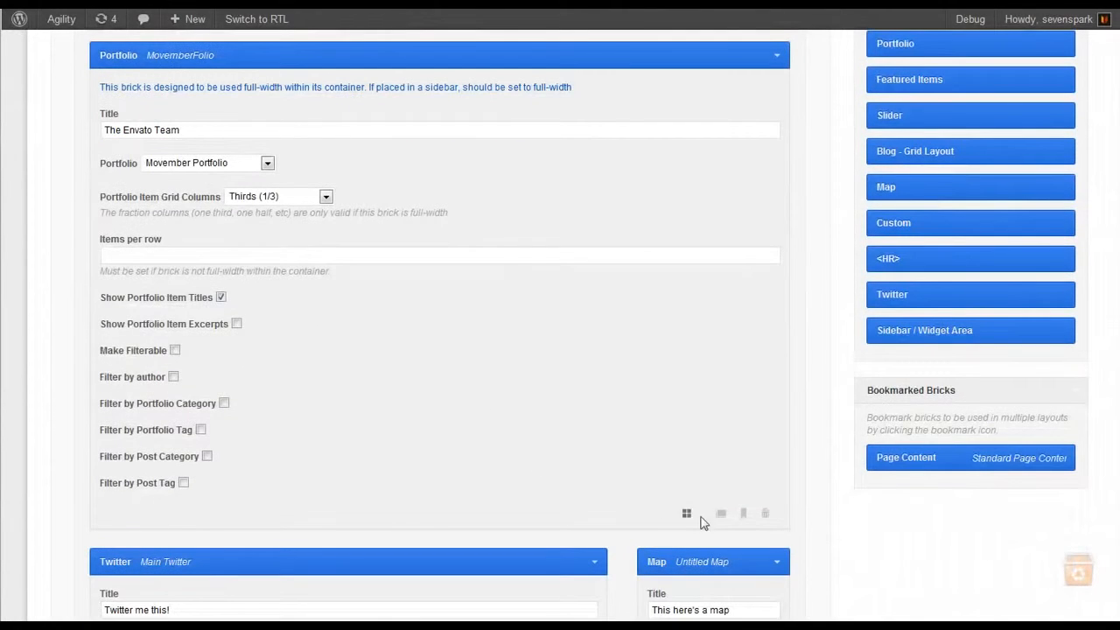
left_click(687, 514)
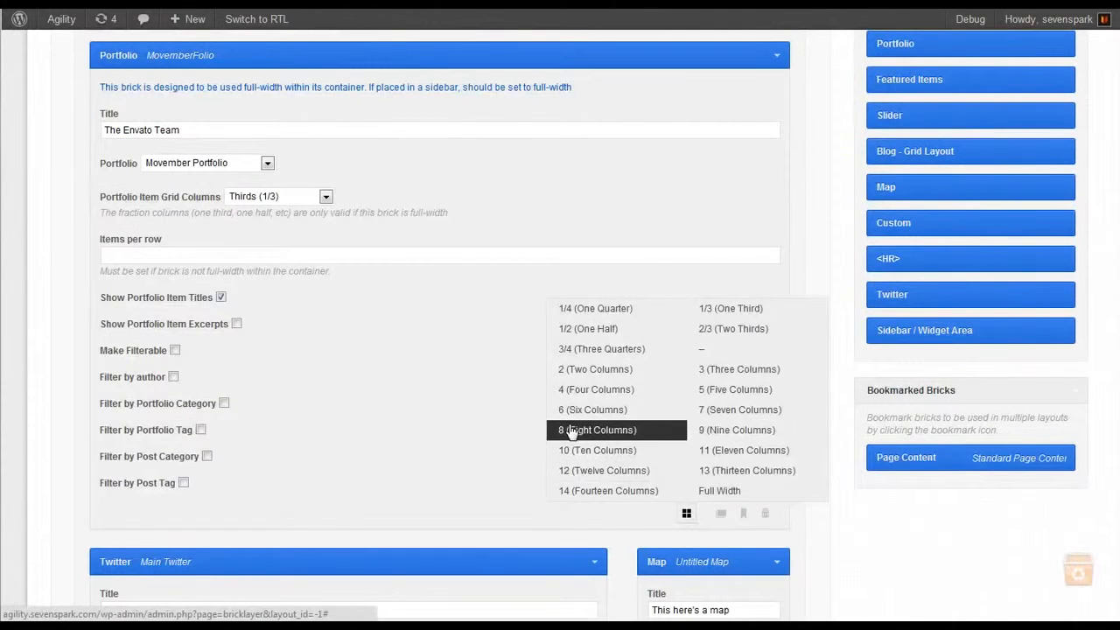
left_click(592, 432)
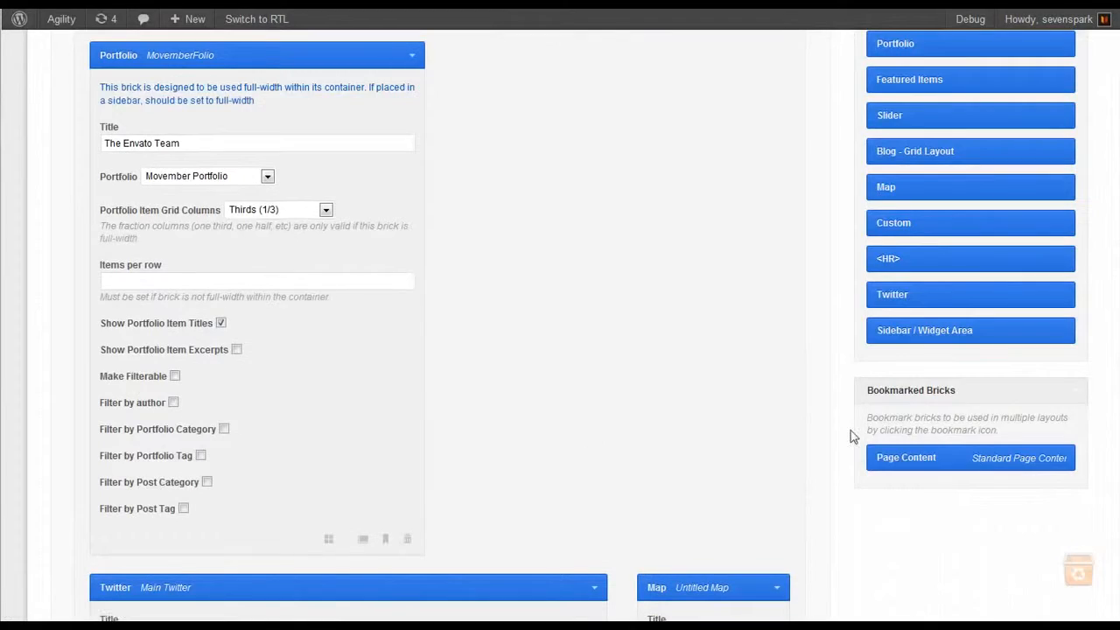
Save the layout and check the Envato Team portfolio on the reloaded home page.
scroll(781, 424, "up", 4)
scroll(899, 202, "up", 3)
left_click(1047, 72)
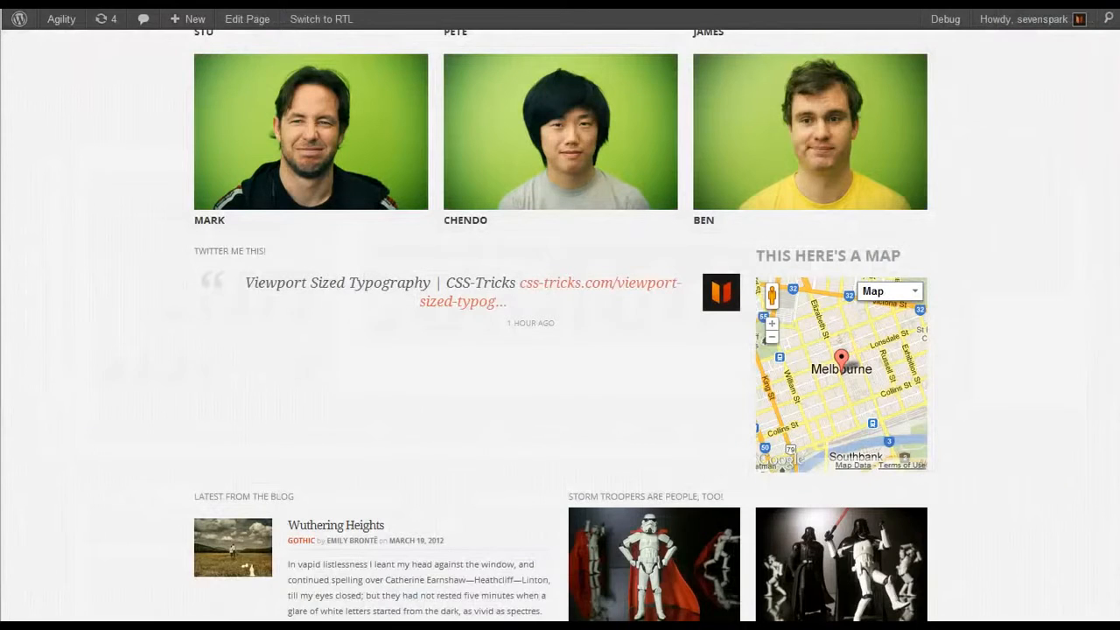
left_click(288, 206)
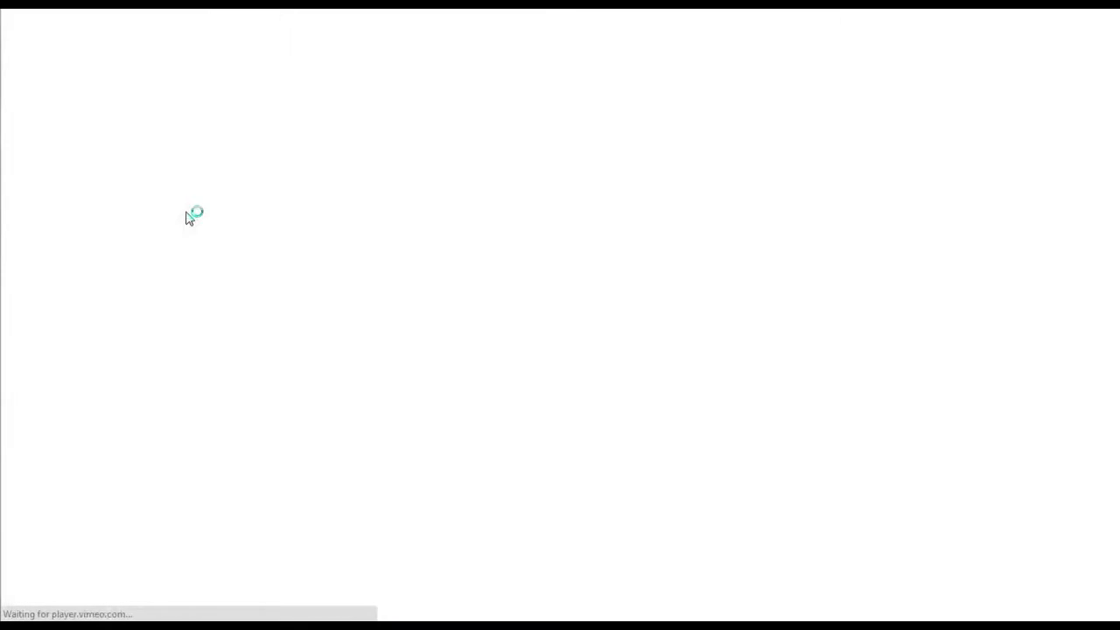
scroll(189, 217, "down", 5)
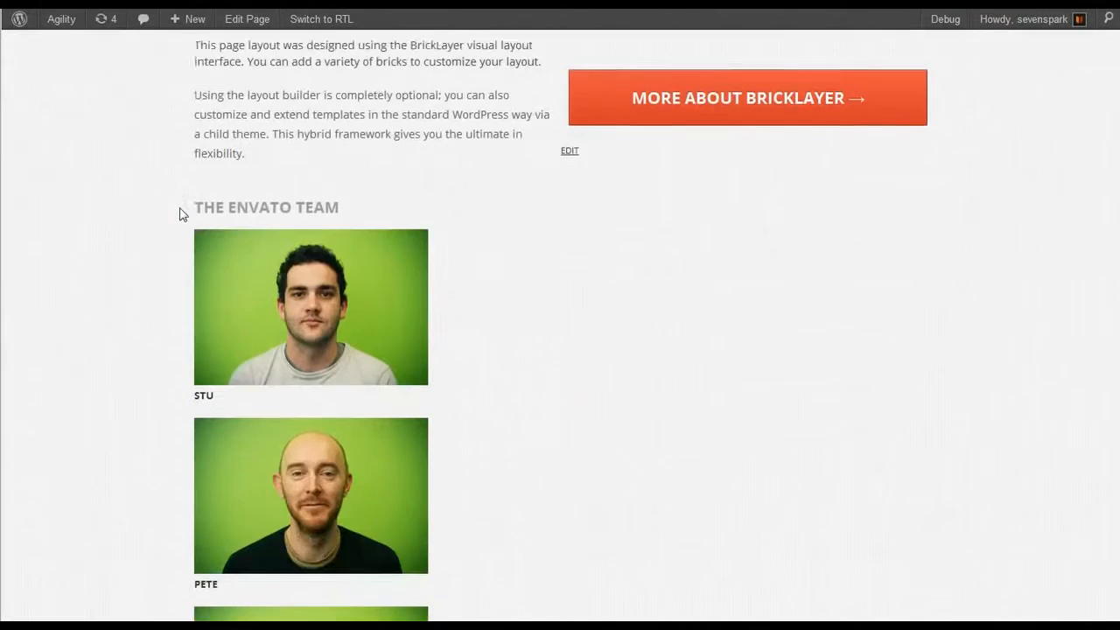
scroll(202, 218, "down", 5)
scroll(583, 342, "up", 4)
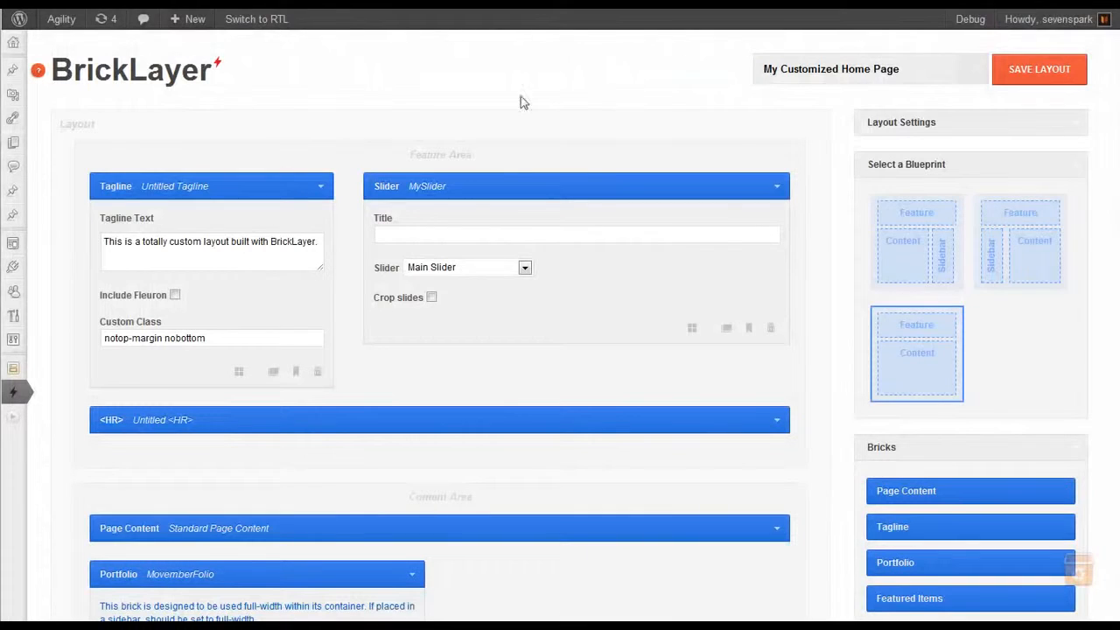
Set the Portfolio brick in the Content Area back to full width.
scroll(73, 477, "down", 5)
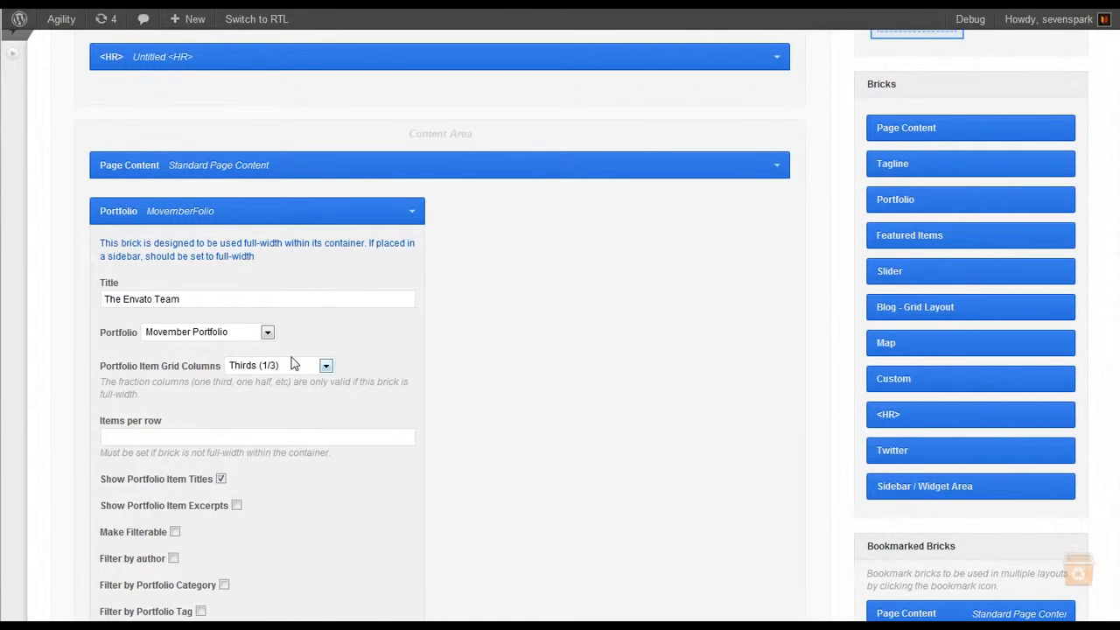
mouse_move(430, 137)
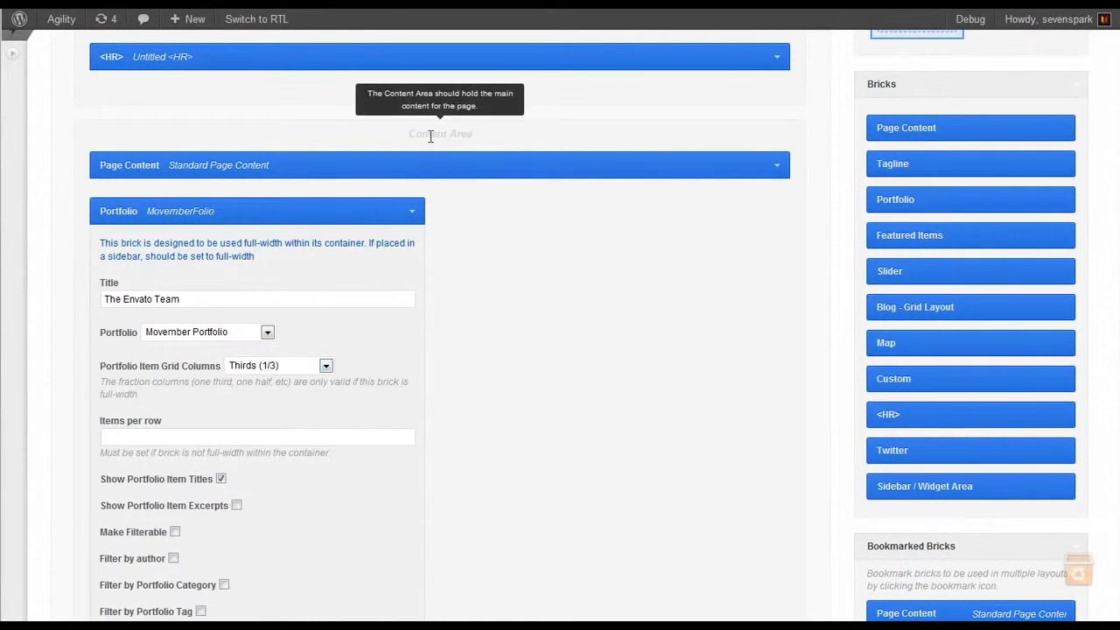
scroll(433, 135, "up", 3)
scroll(455, 324, "down", 1)
scroll(461, 344, "down", 1)
scroll(395, 453, "down", 4)
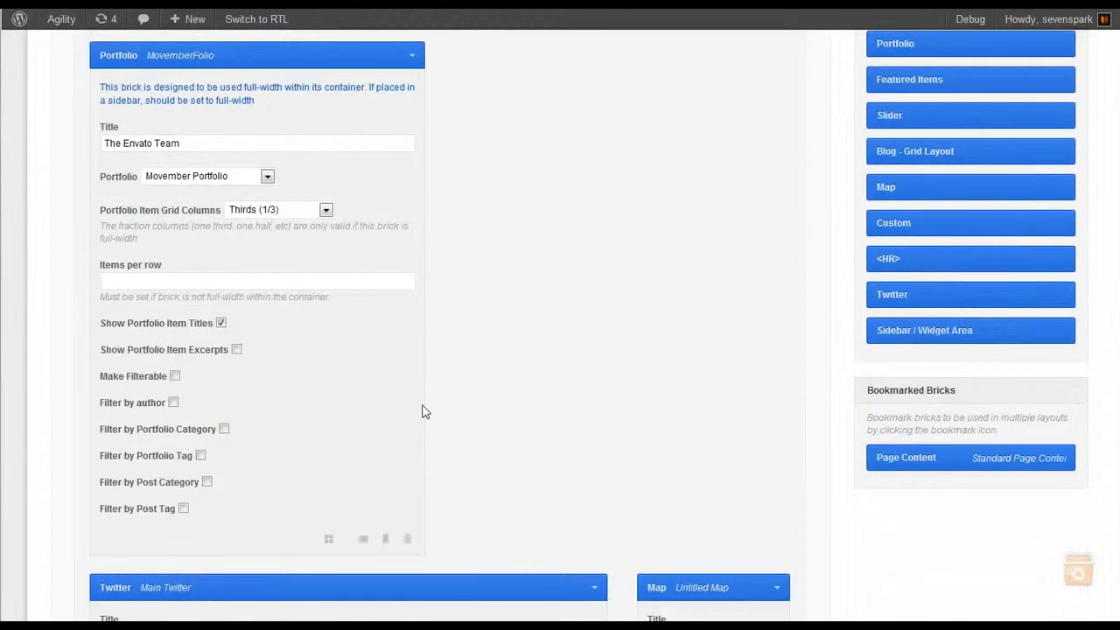
left_click(331, 541)
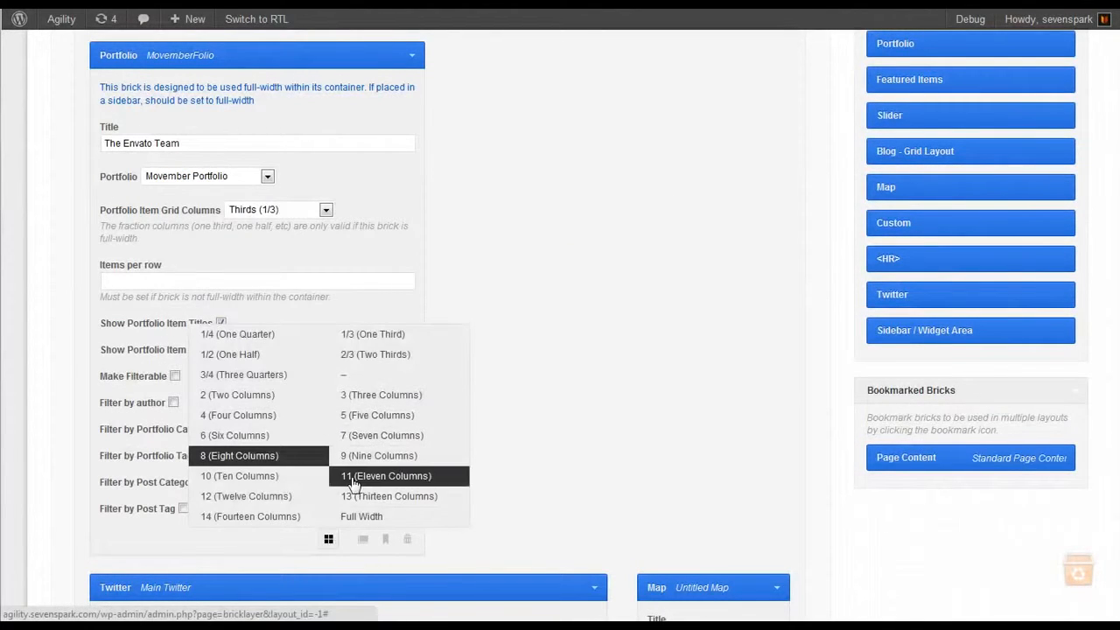
left_click(362, 516)
Examine the grid column options for the Portfolio brick's items, keeping Thirds (1/3) selected.
scroll(332, 438, "up", 3)
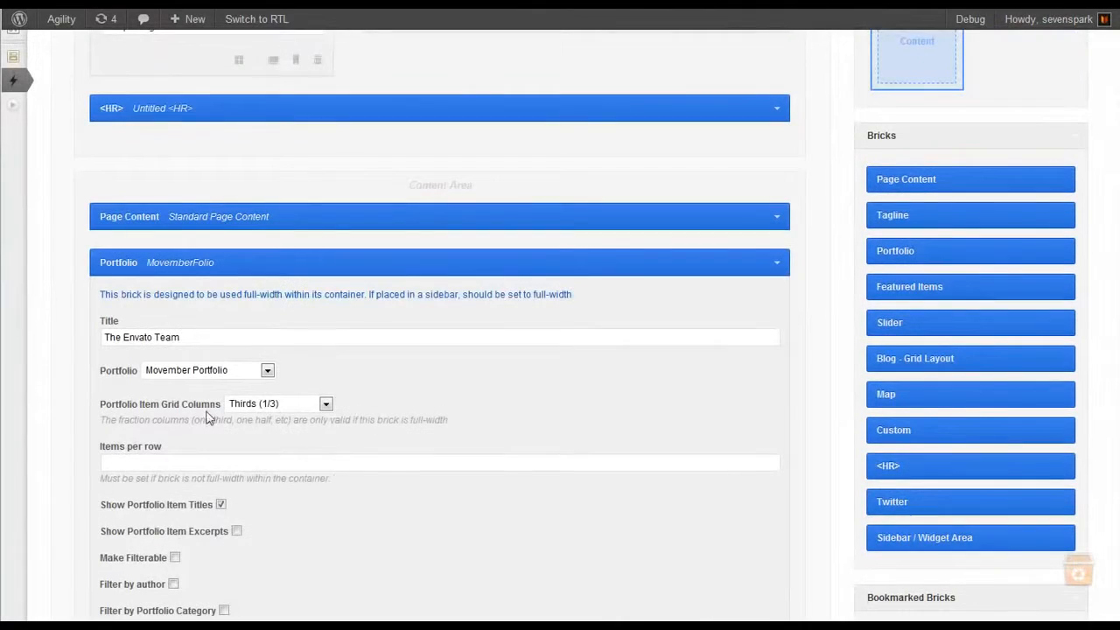
left_click(289, 405)
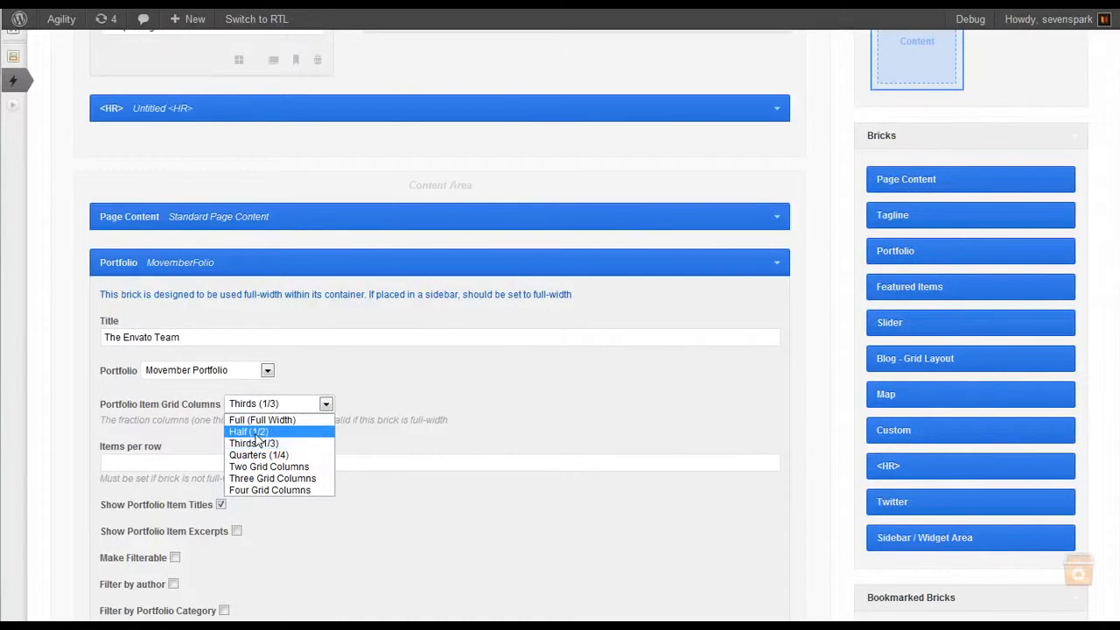
left_click(427, 399)
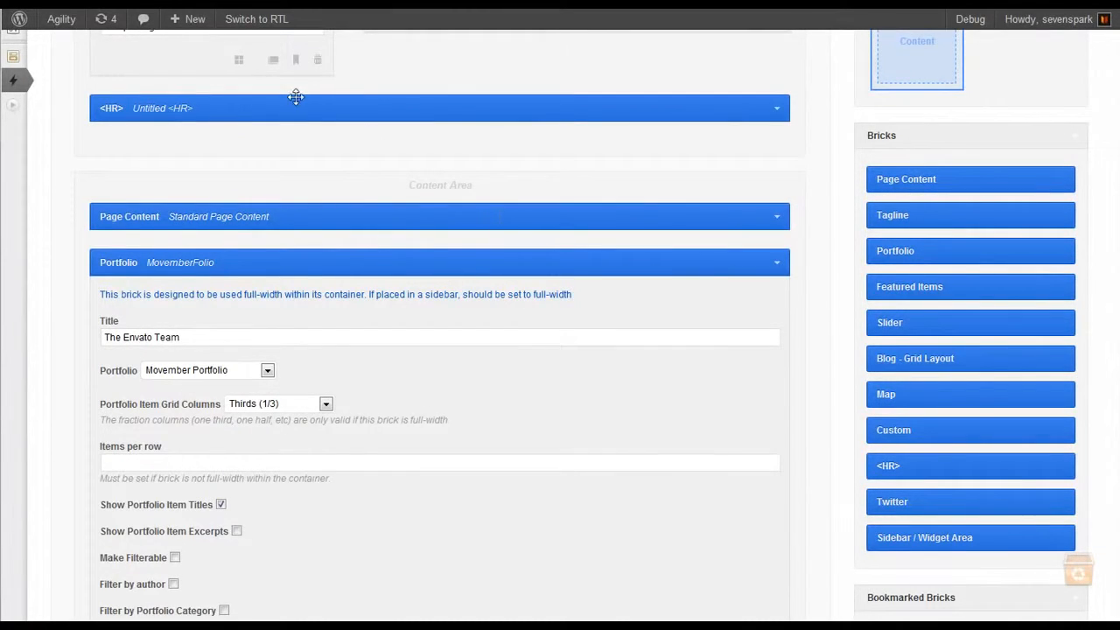
scroll(169, 423, "up", 1)
scroll(147, 185, "up", 3)
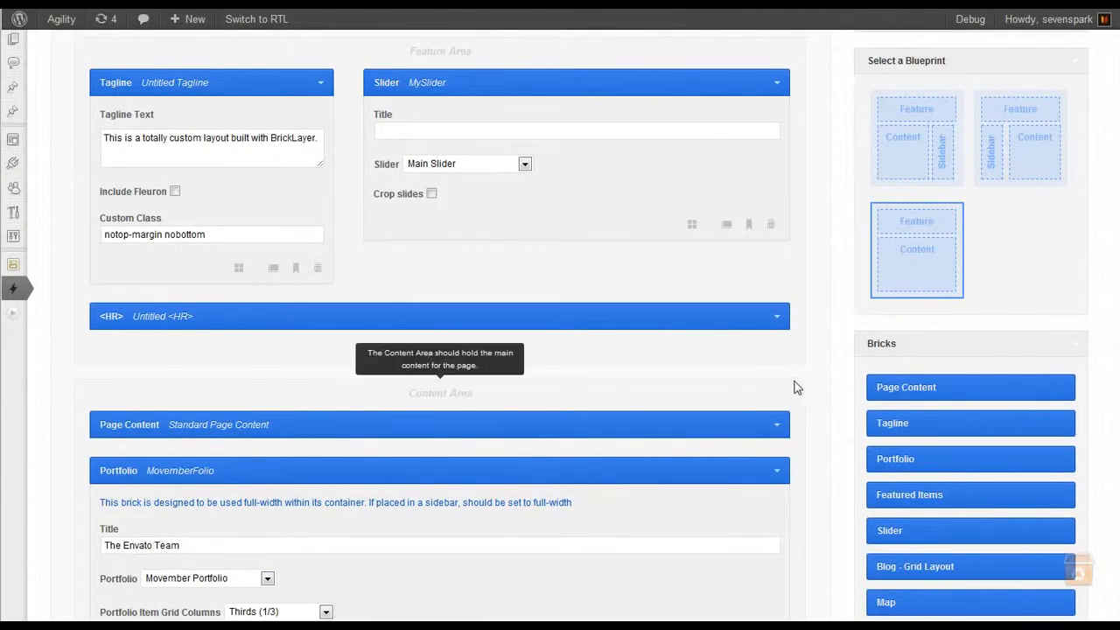
scroll(295, 448, "down", 7)
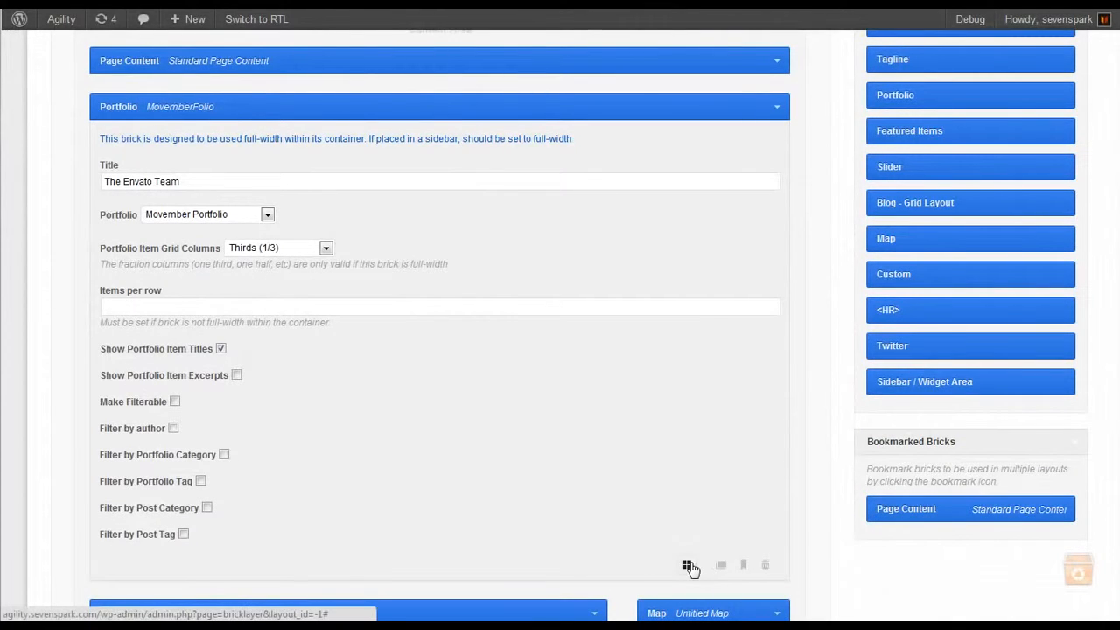
left_click(258, 248)
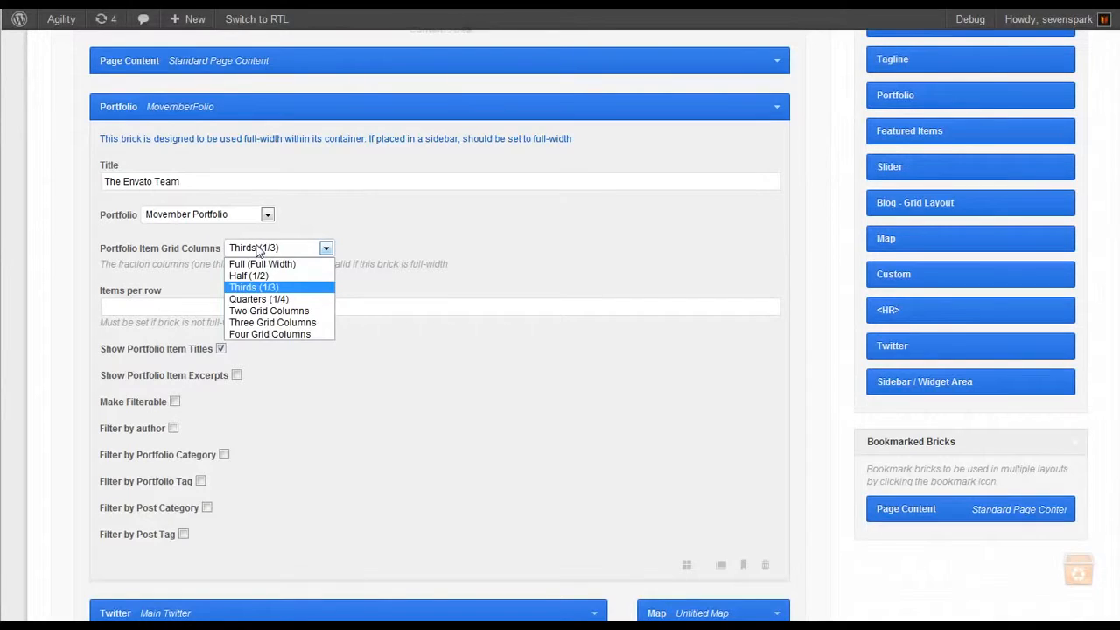
left_click(259, 251)
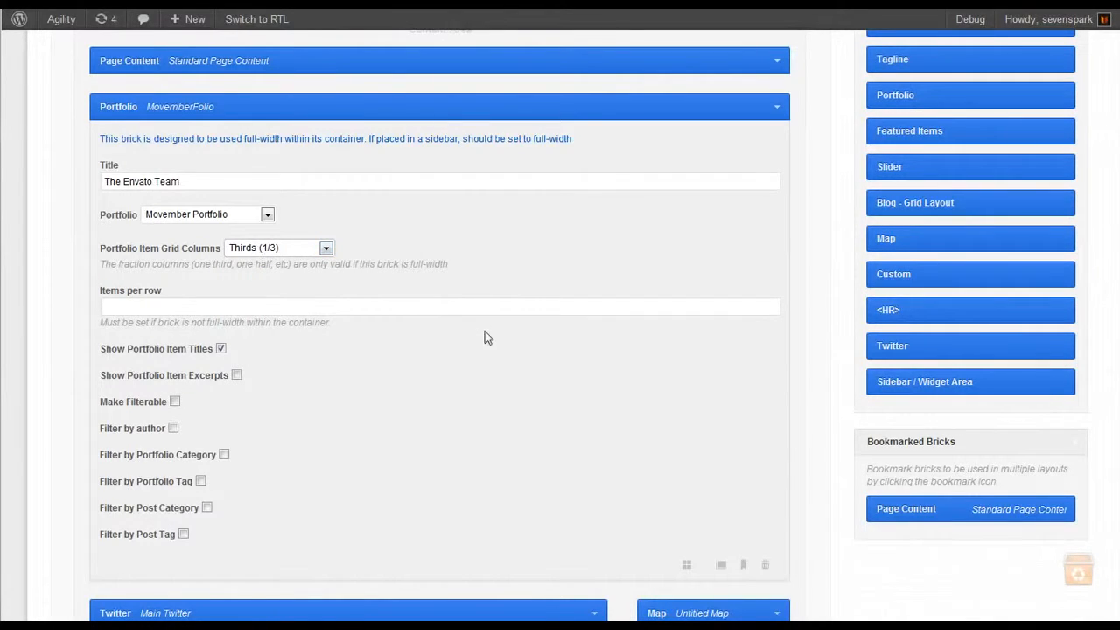
Force the Slider brick in the Feature Area onto a new row below the Tagline brick.
scroll(799, 491, "down", 1)
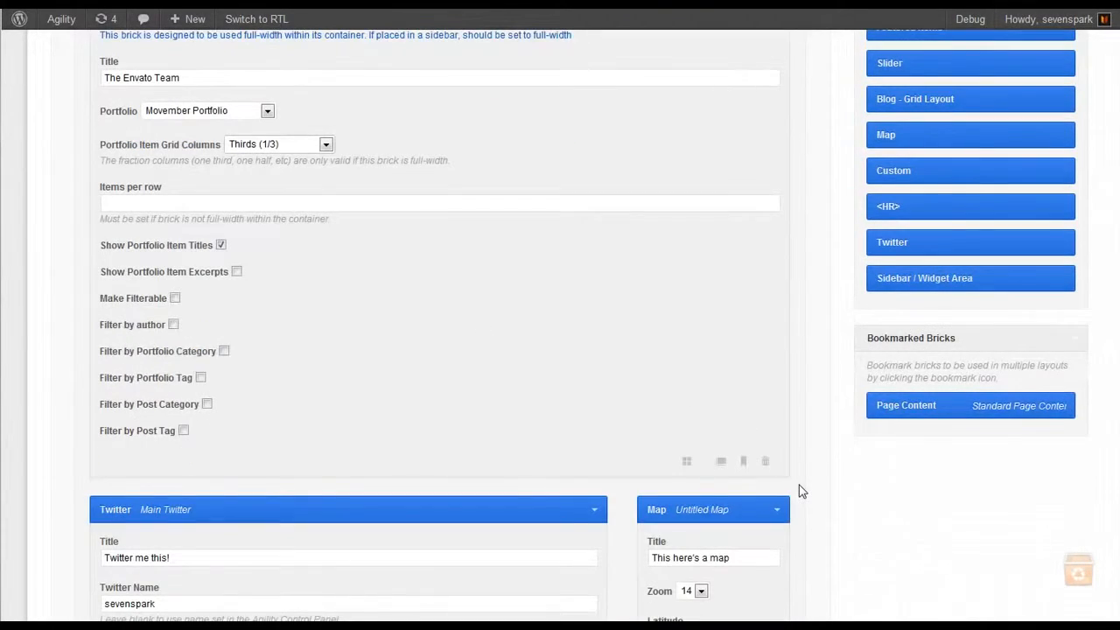
scroll(800, 490, "down", 2)
scroll(799, 490, "up", 2)
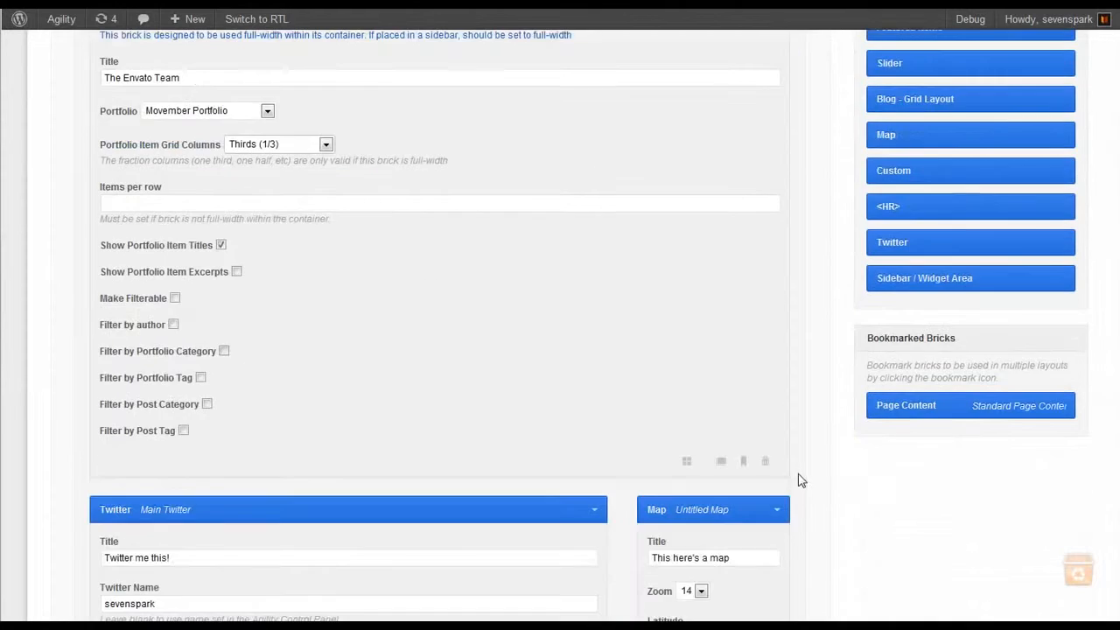
scroll(799, 481, "down", 4)
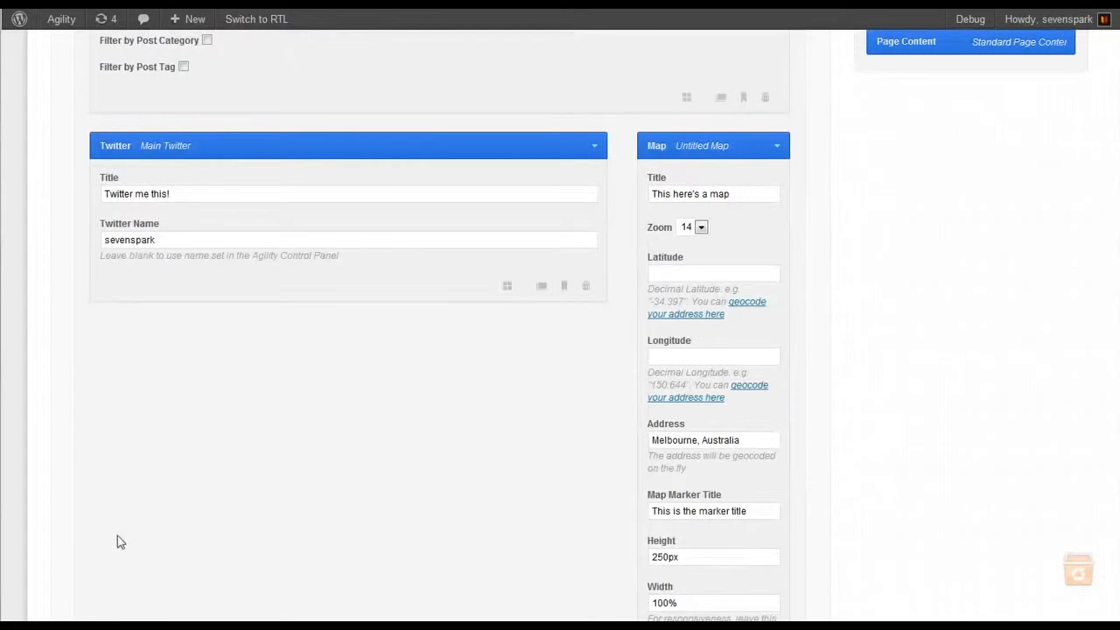
scroll(166, 516, "up", 15)
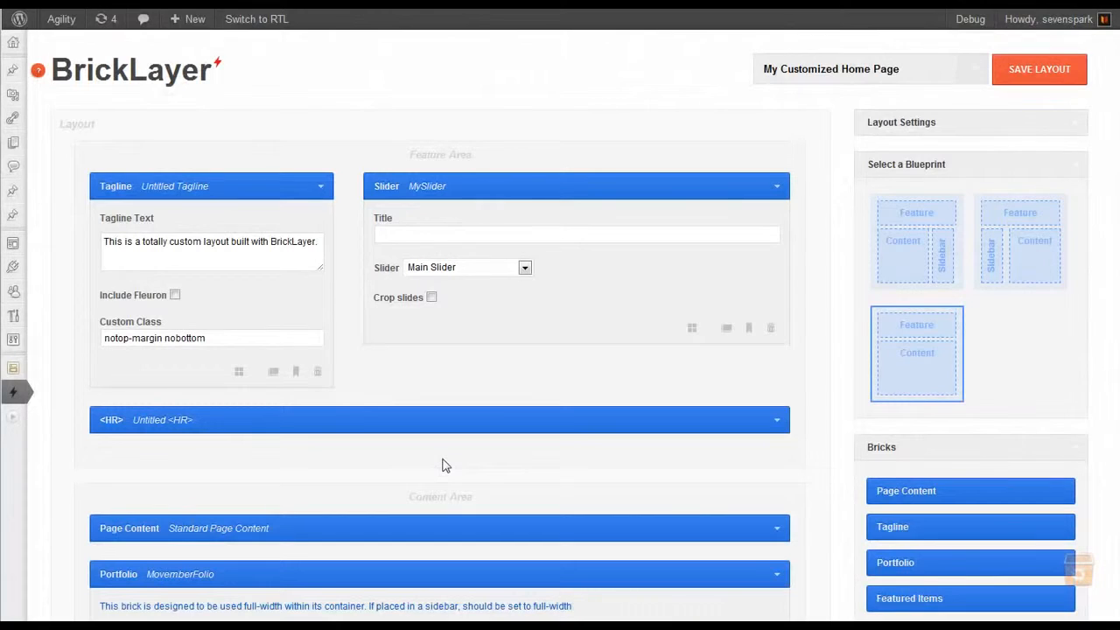
left_click(726, 331)
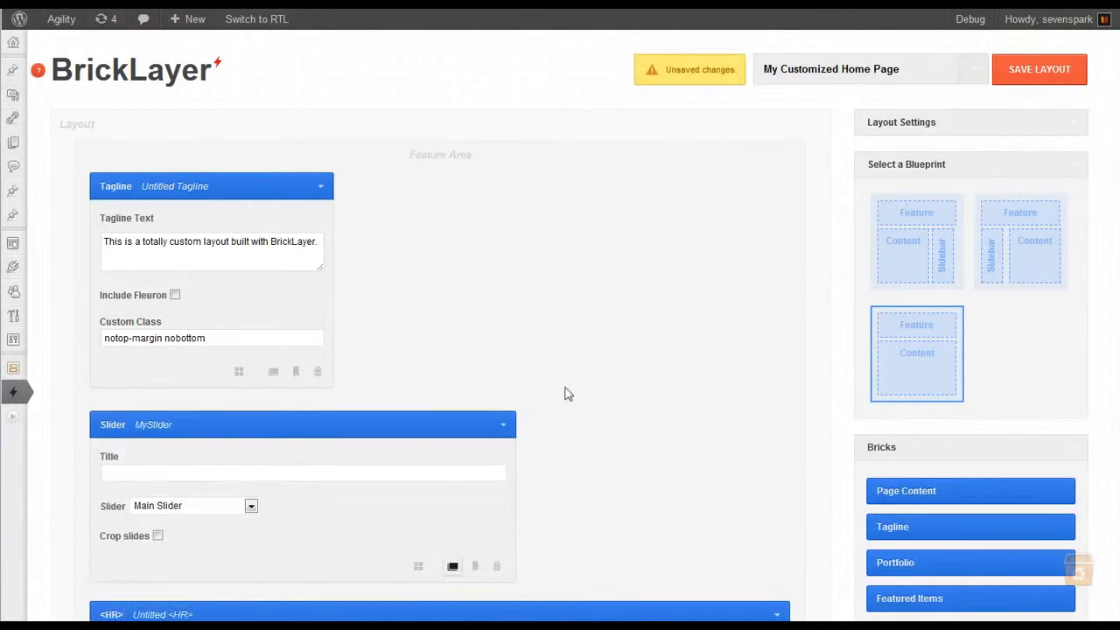
scroll(438, 402, "down", 2)
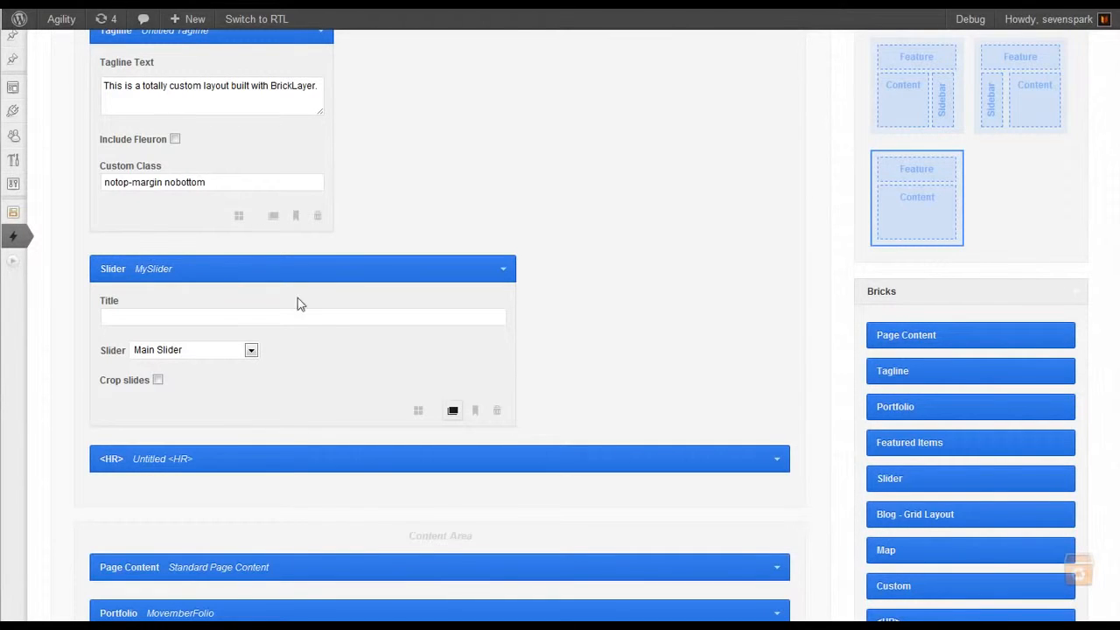
scroll(210, 345, "up", 2)
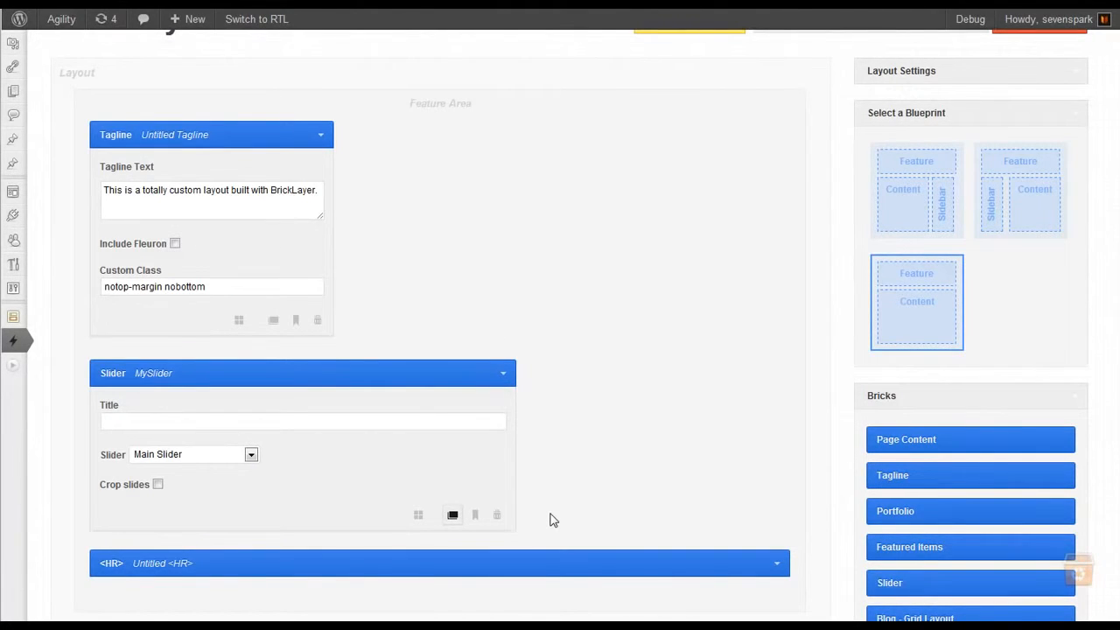
scroll(530, 492, "up", 1)
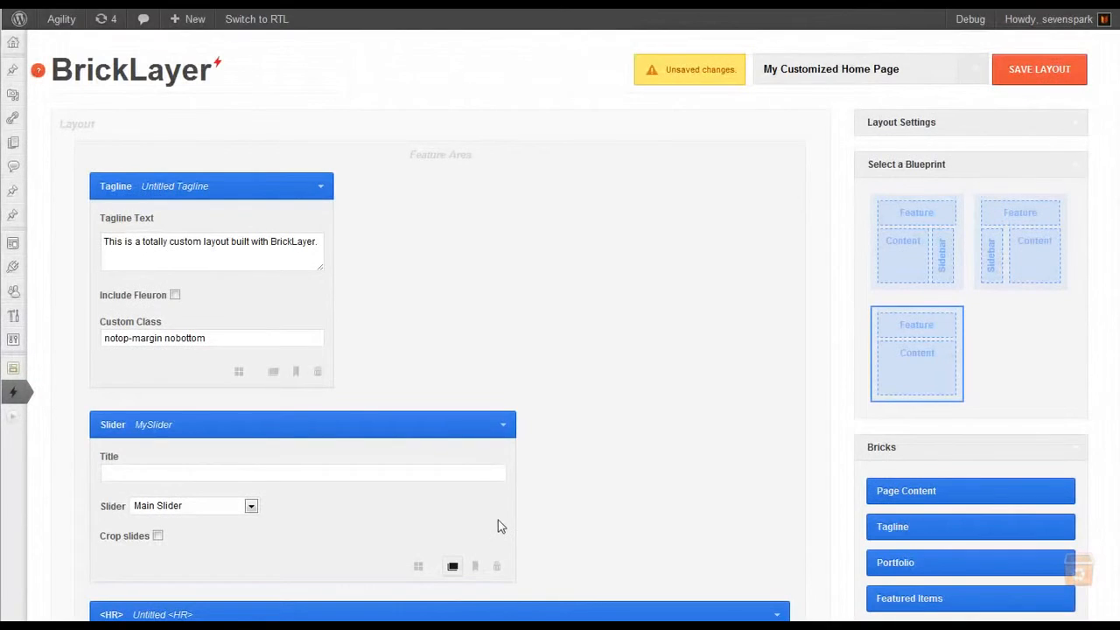